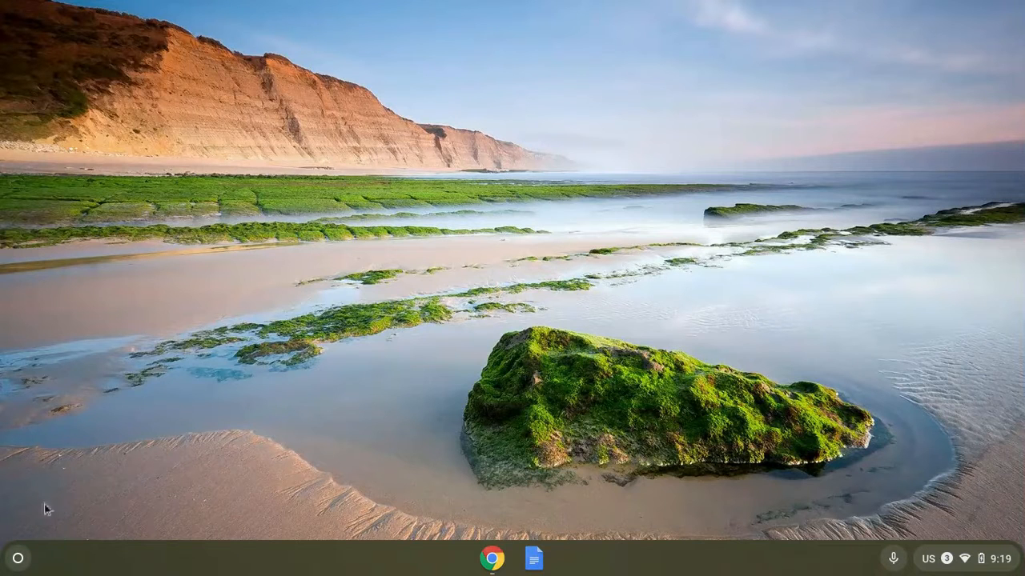
# Open the Camera app by searching for it from the launcher.
pyautogui.click(17, 561)
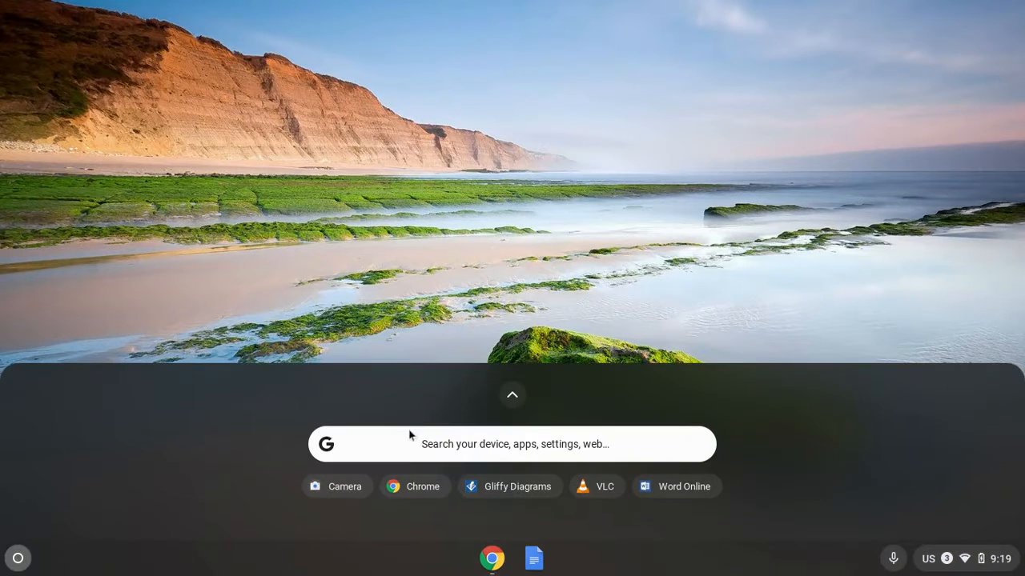
pyautogui.click(404, 439)
pyautogui.write('camera')
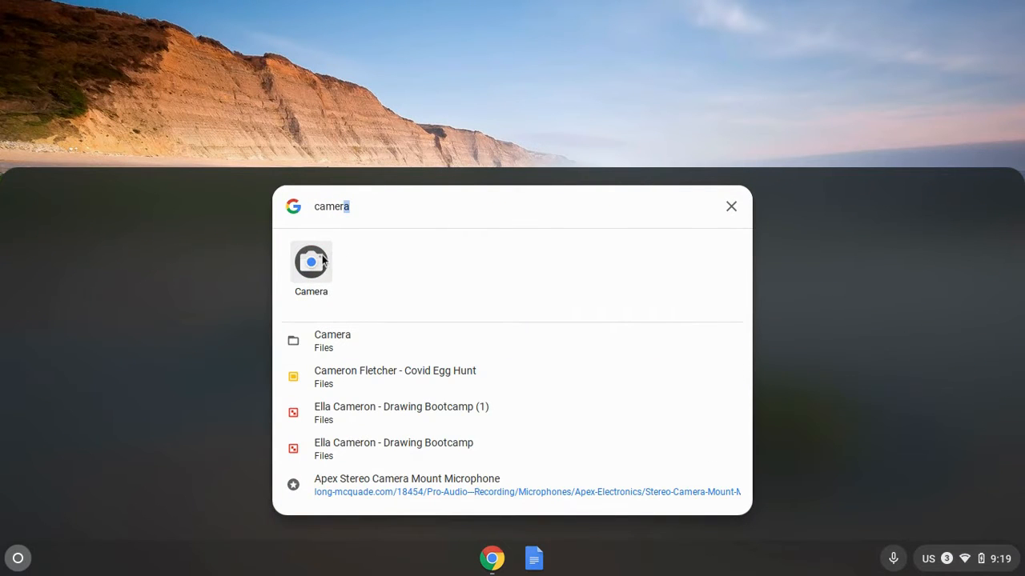
pyautogui.click(312, 264)
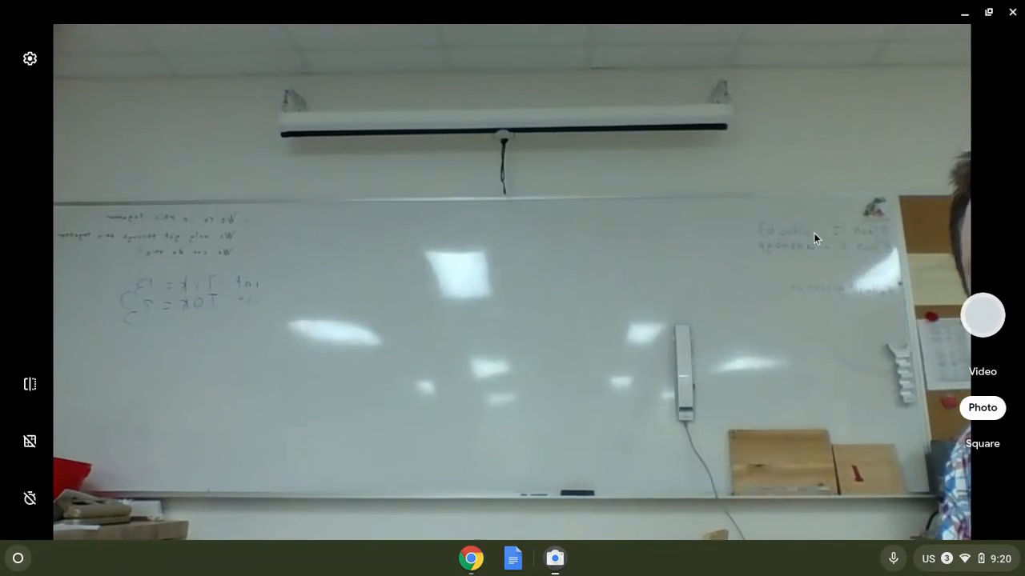
# Switch the Camera app to video mode, record a short clip of the whiteboard, and close the app.
pyautogui.click(968, 308)
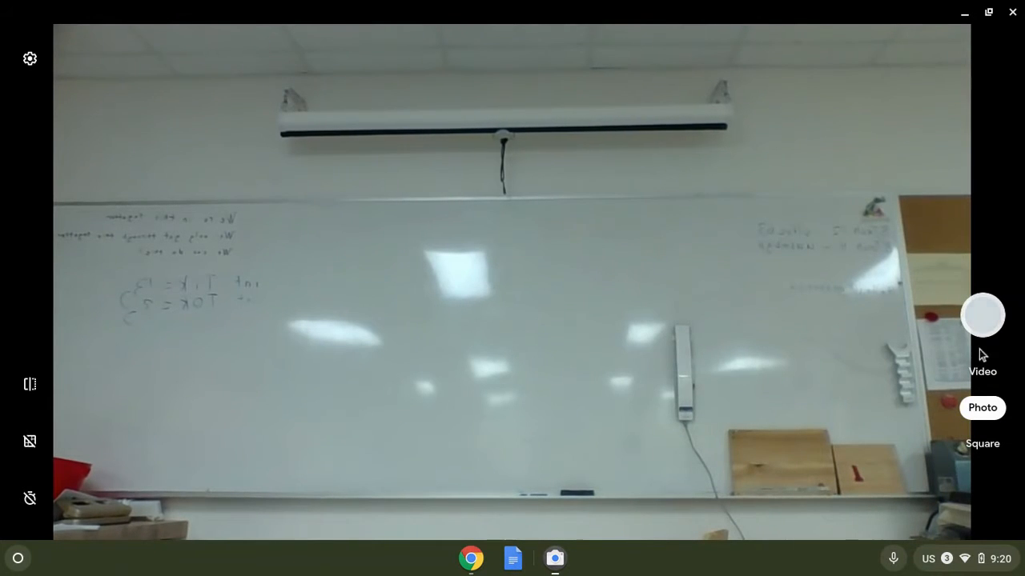
pyautogui.click(984, 373)
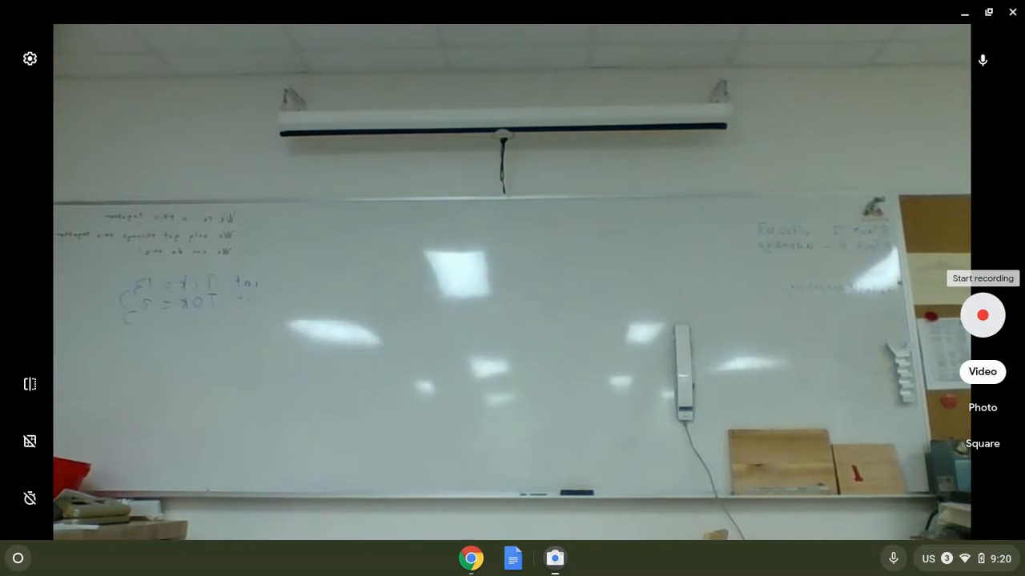
pyautogui.click(983, 318)
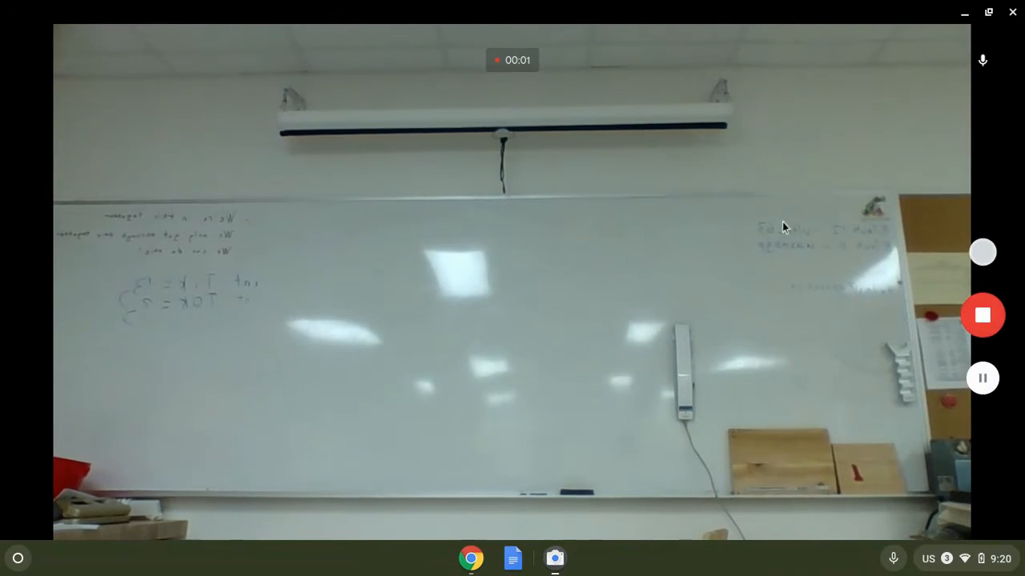
pyautogui.click(991, 317)
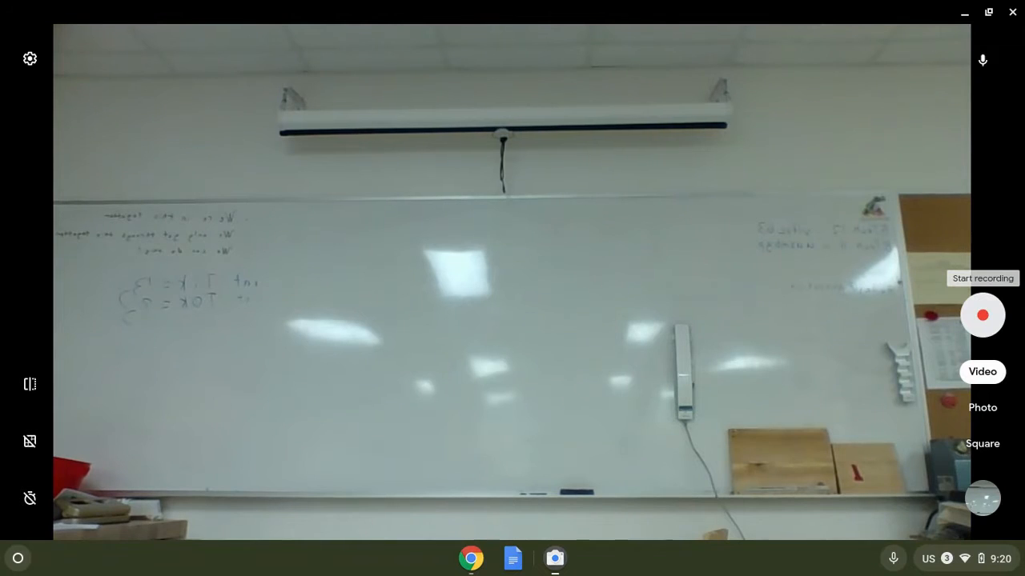
pyautogui.click(1013, 12)
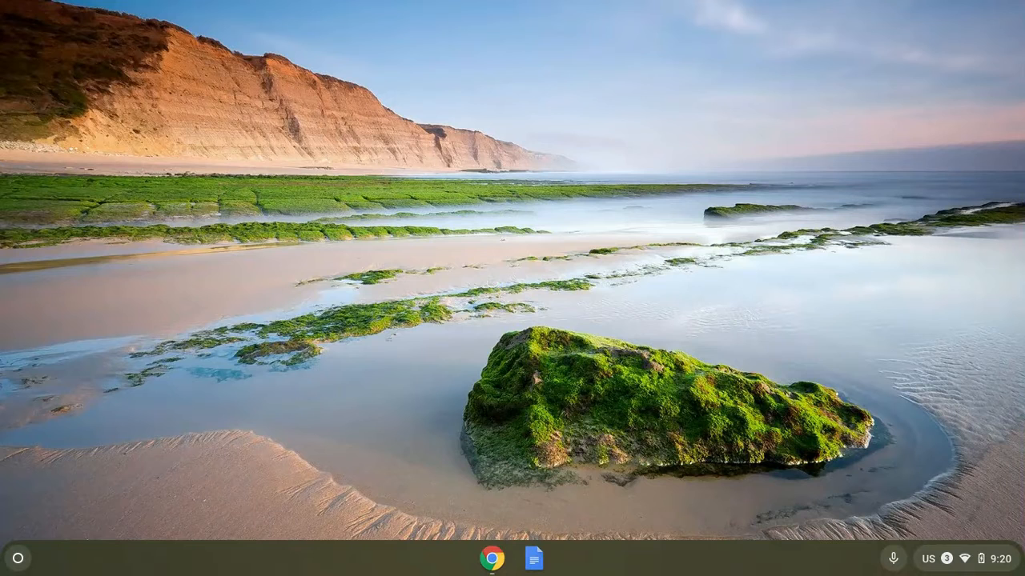
# Switch to the WeVideo tab, log out, and sign back in with the Google account.
pyautogui.hotkey('alt', 'Tab')
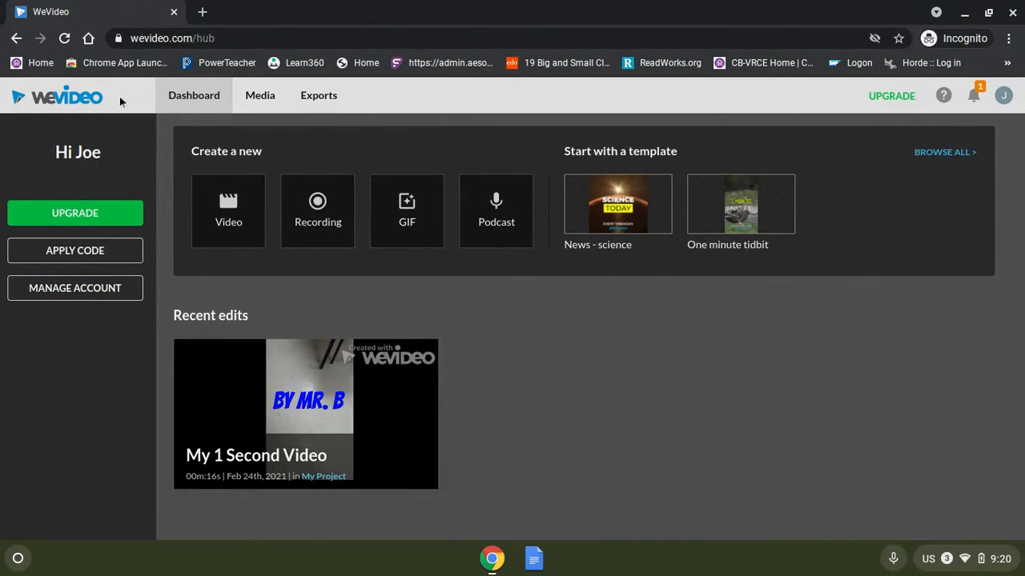
pyautogui.click(1003, 96)
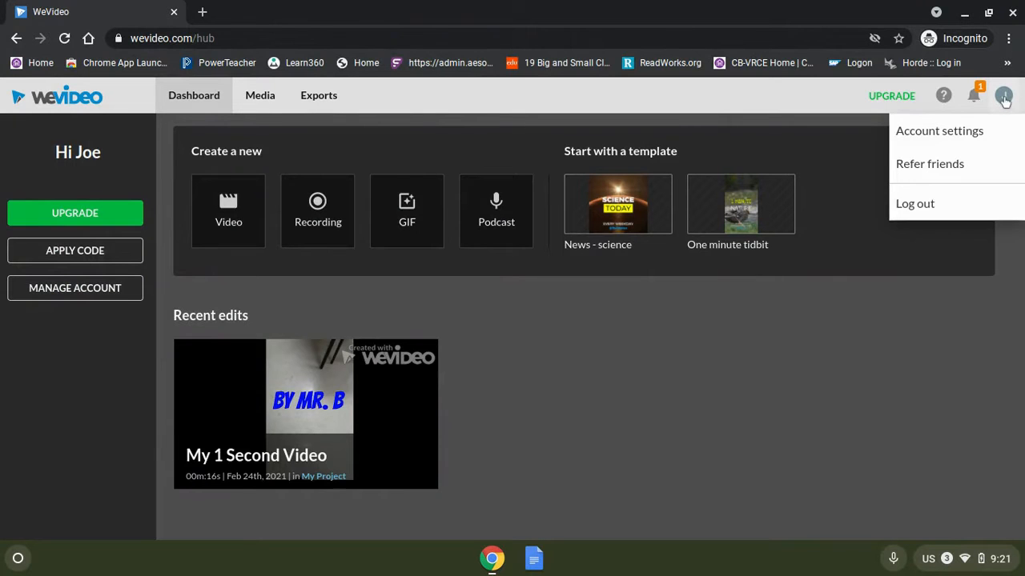
pyautogui.click(907, 214)
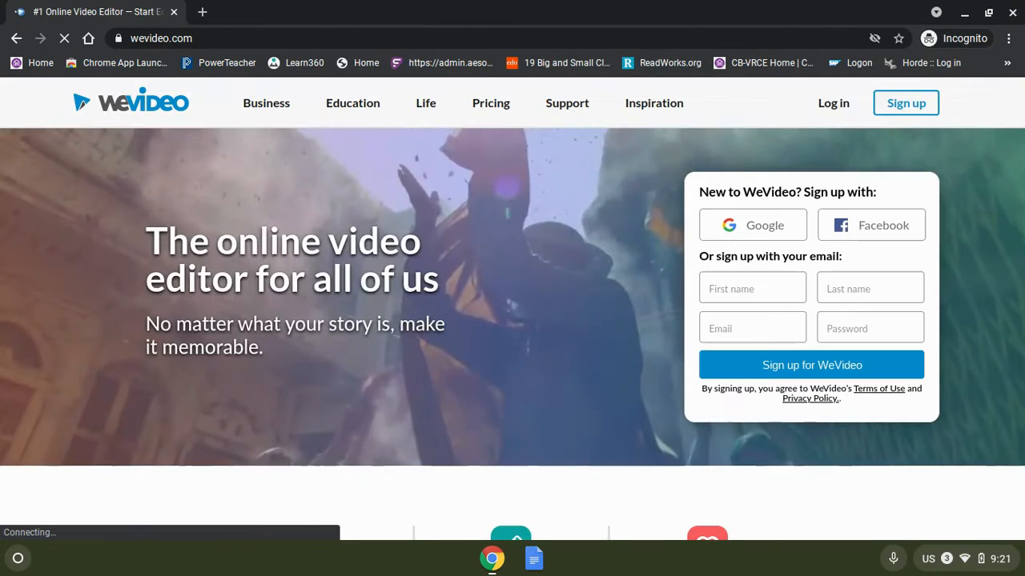
pyautogui.click(845, 107)
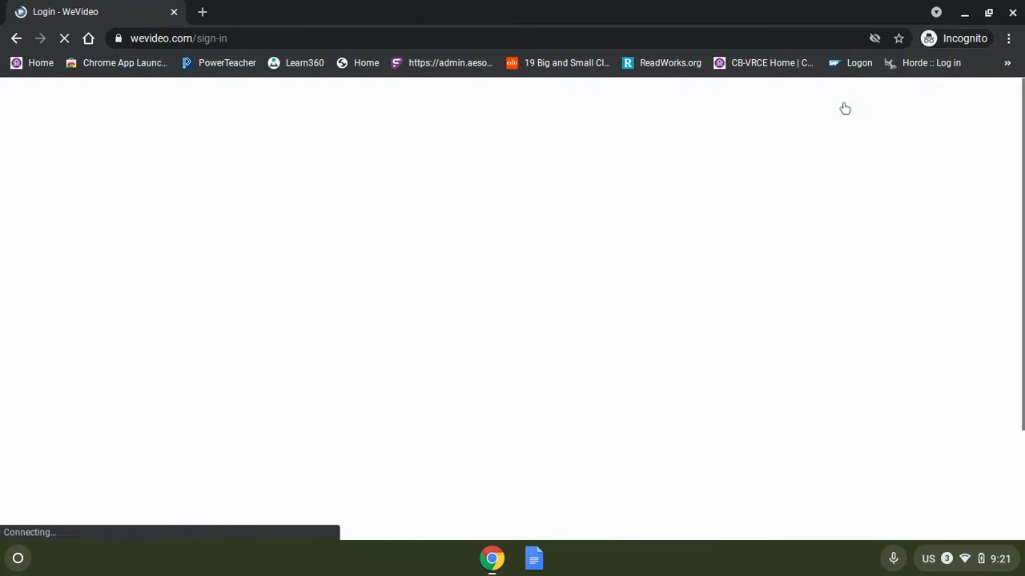
pyautogui.click(262, 363)
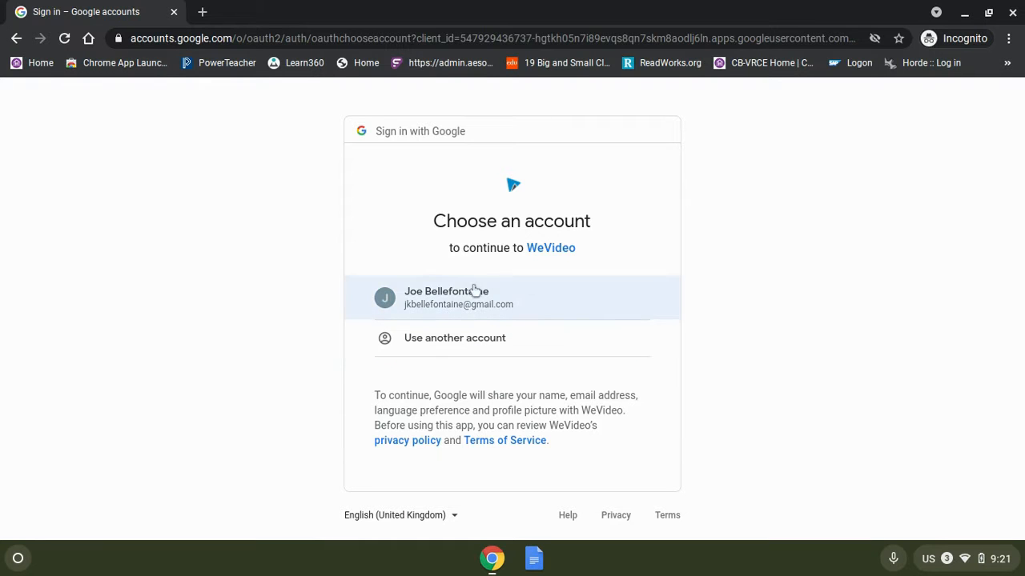
pyautogui.click(427, 305)
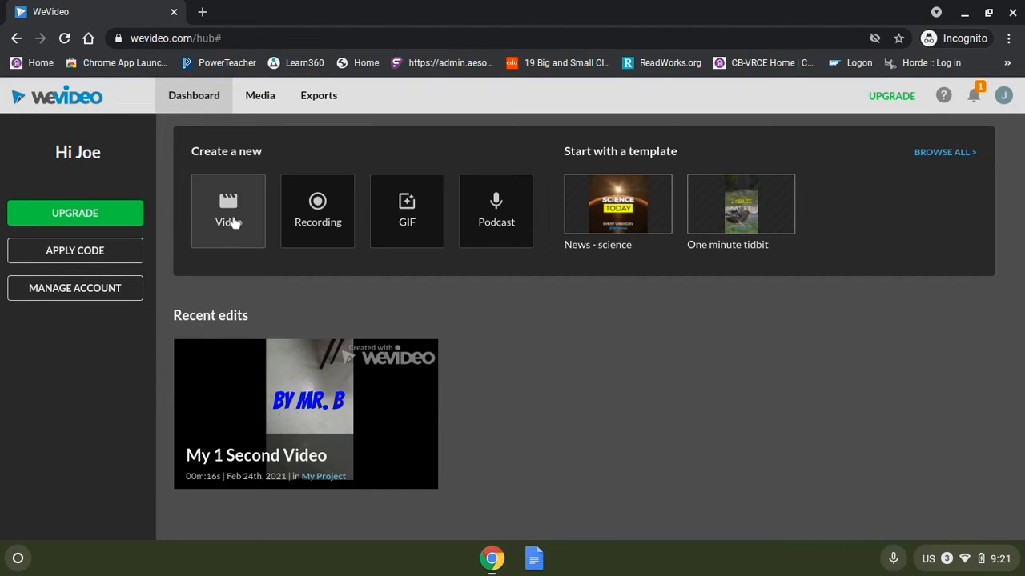
# Create a new horizontal 16:9 video project and start editing.
pyautogui.click(231, 217)
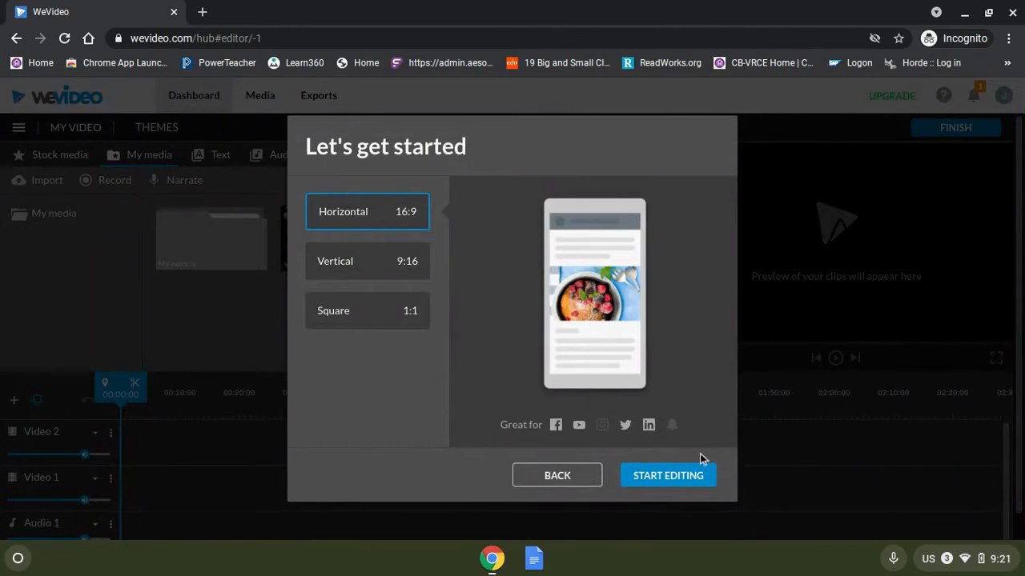
pyautogui.click(671, 475)
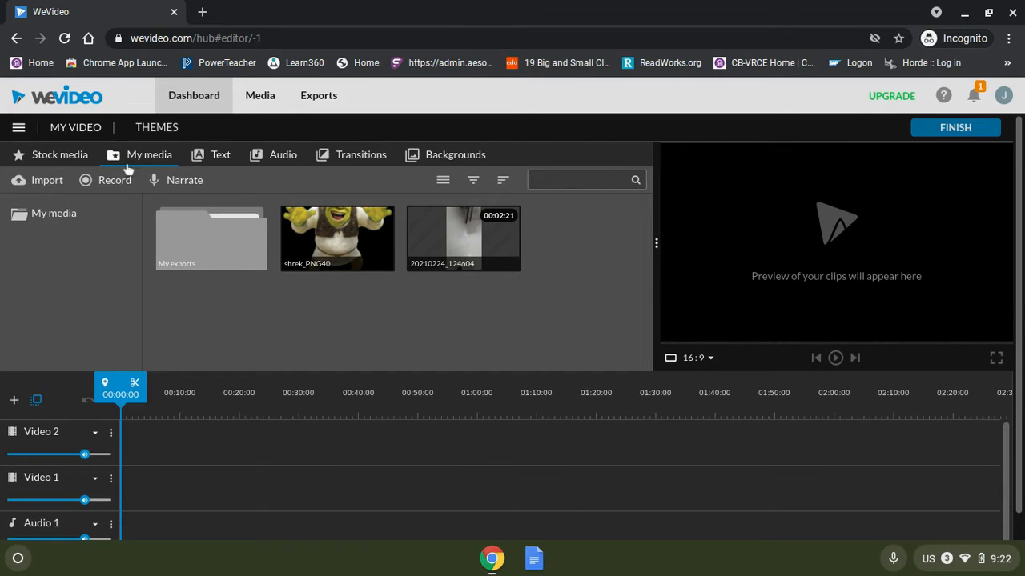
# Import VID_20210301_092027.mp4 from the Camera folder into My media.
pyautogui.click(46, 182)
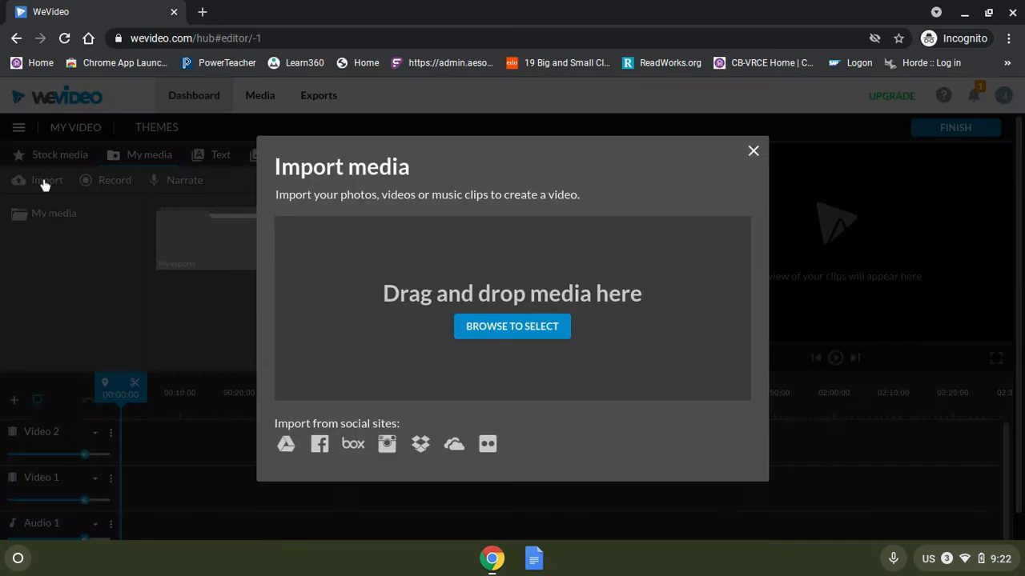
pyautogui.click(506, 326)
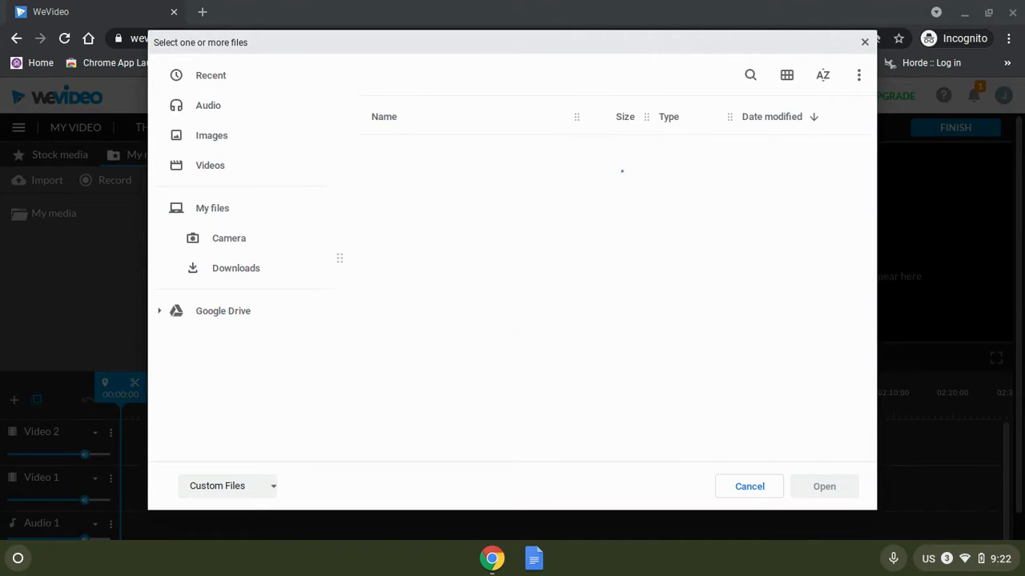
pyautogui.click(243, 242)
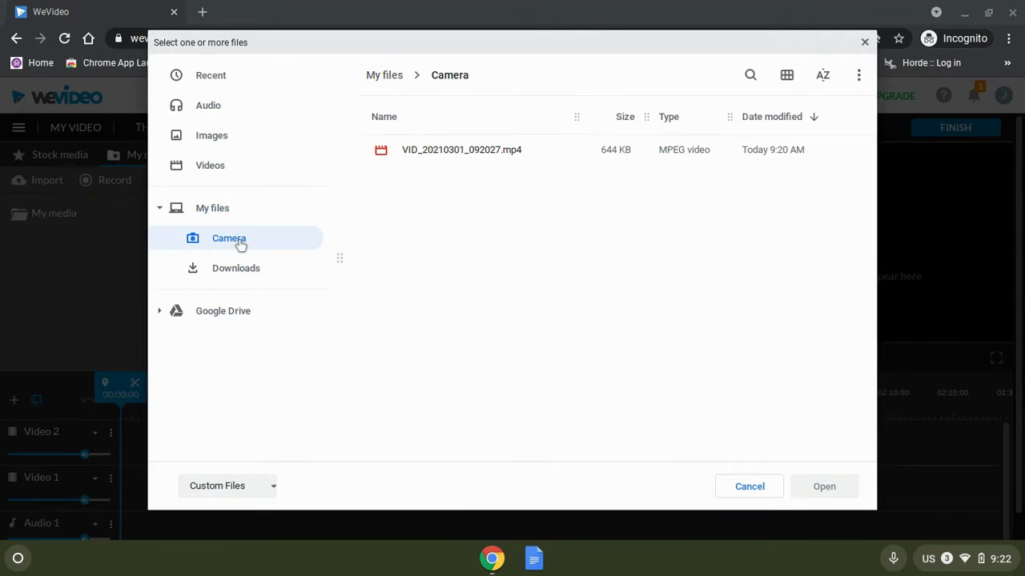
pyautogui.click(461, 155)
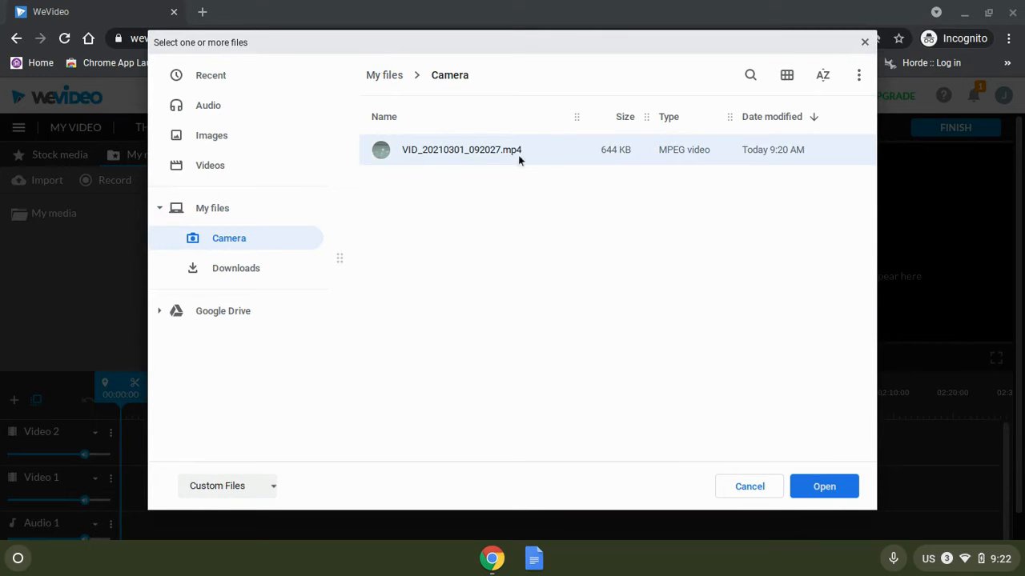
pyautogui.click(824, 488)
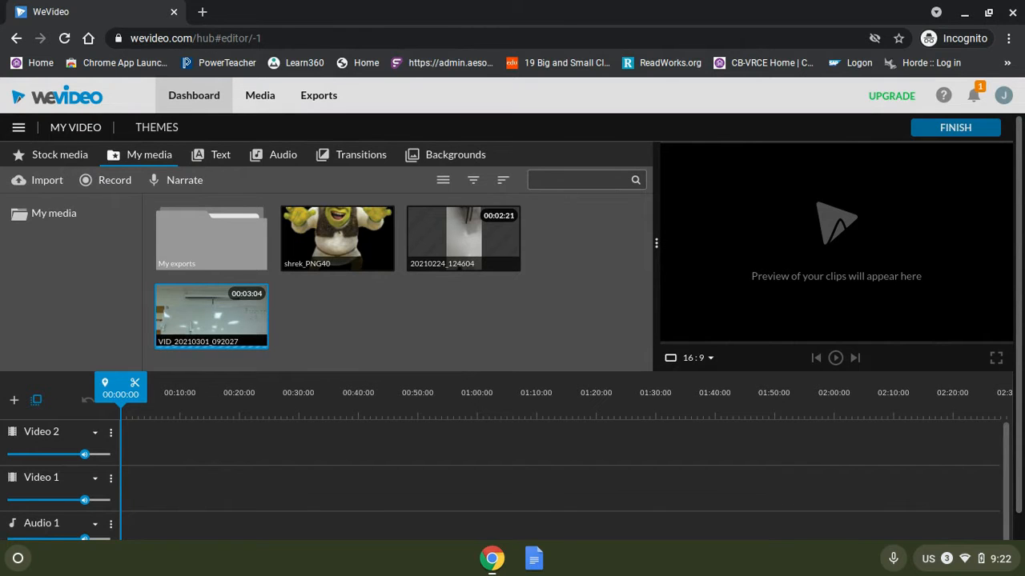
# Add the imported clip to the Video 1 track, preview it, and shift it about 5 seconds later.
pyautogui.click(206, 321)
pyautogui.moveTo(205, 320); pyautogui.dragTo(150, 497)
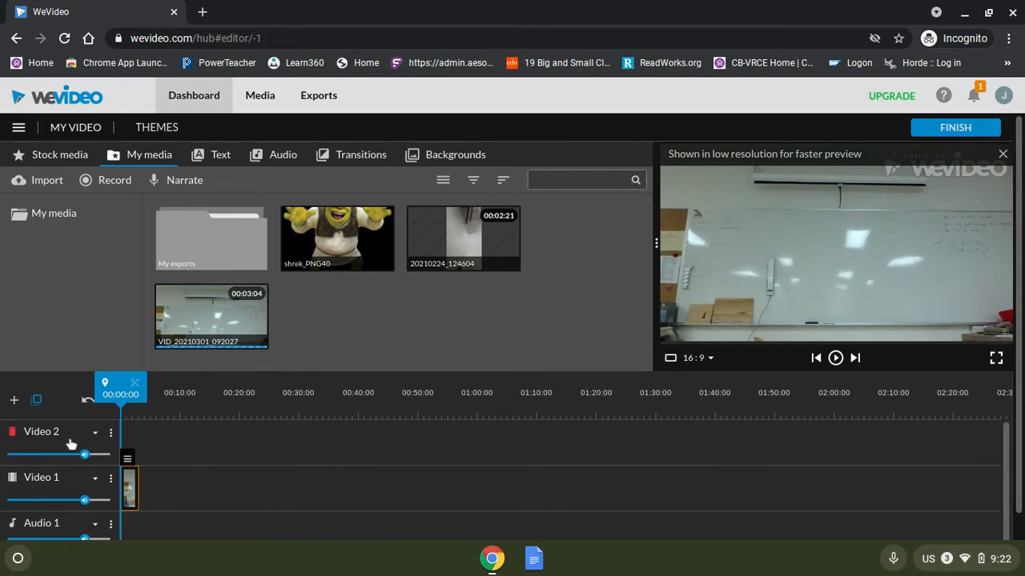
pyautogui.click(835, 358)
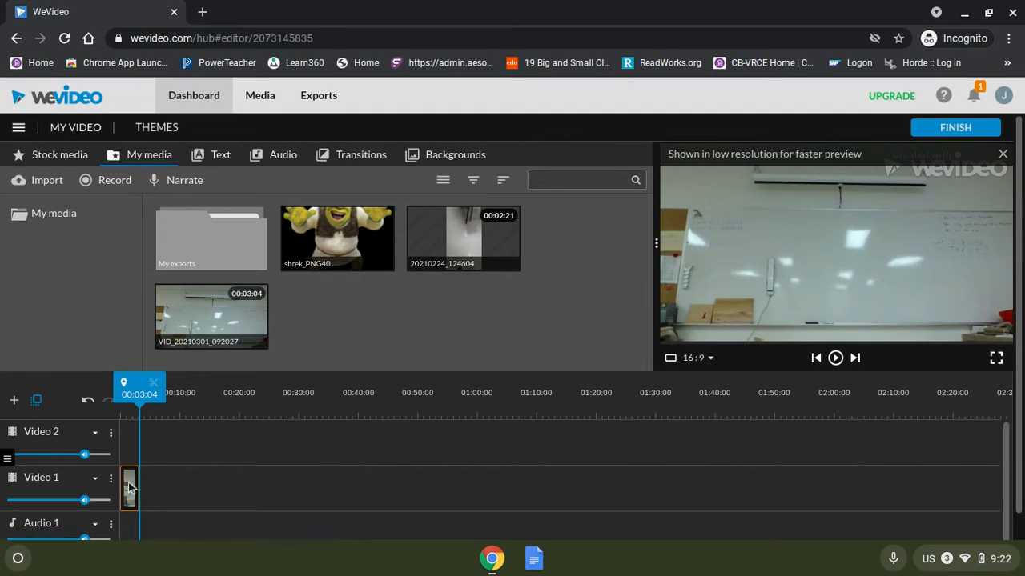
pyautogui.moveTo(130, 485); pyautogui.dragTo(160, 486)
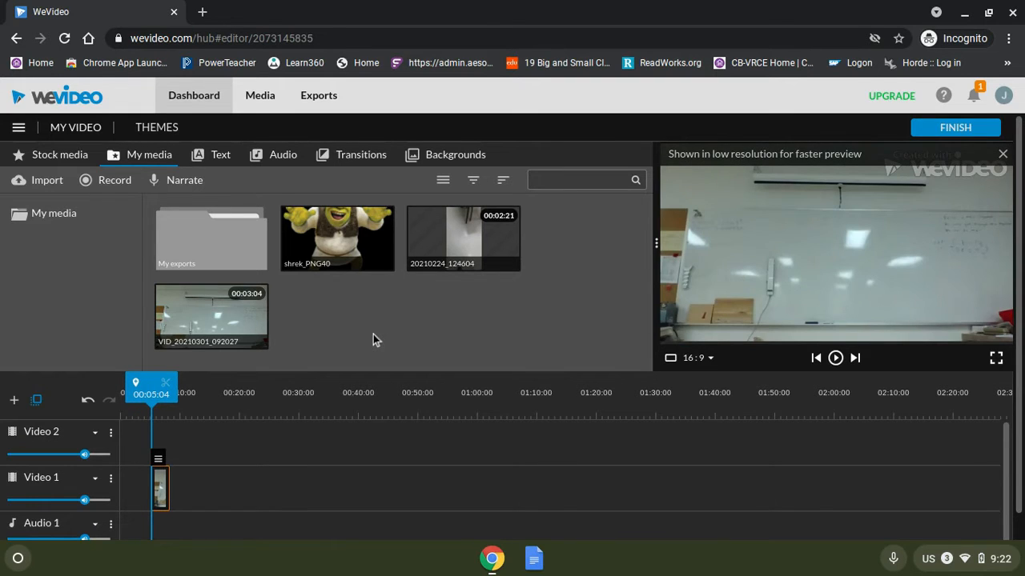
# Insert a Static Basic text title at the start of the Video 1 track, before the clip.
pyautogui.click(221, 156)
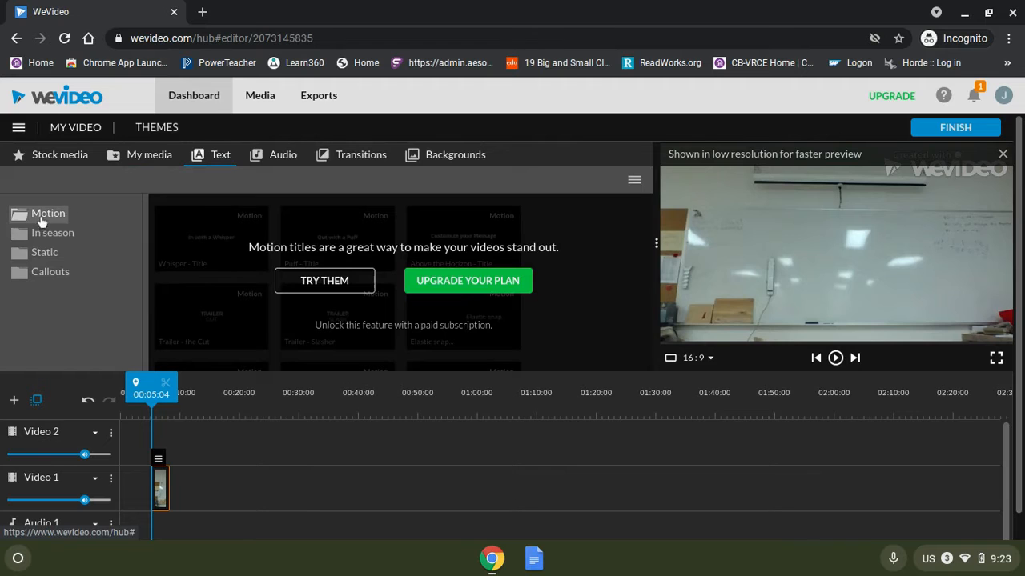
pyautogui.click(45, 253)
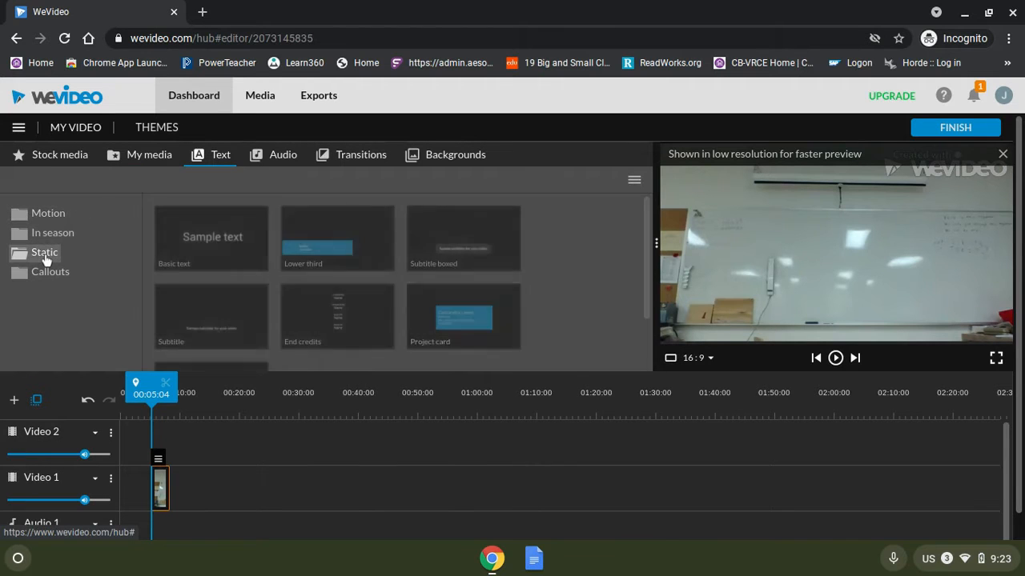
pyautogui.click(225, 255)
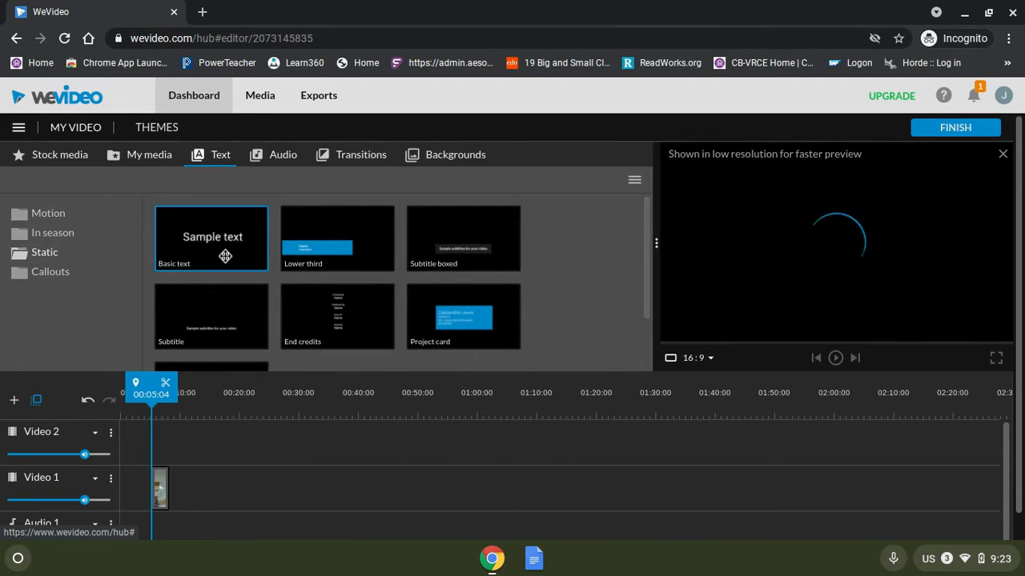
pyautogui.moveTo(220, 242); pyautogui.dragTo(129, 497)
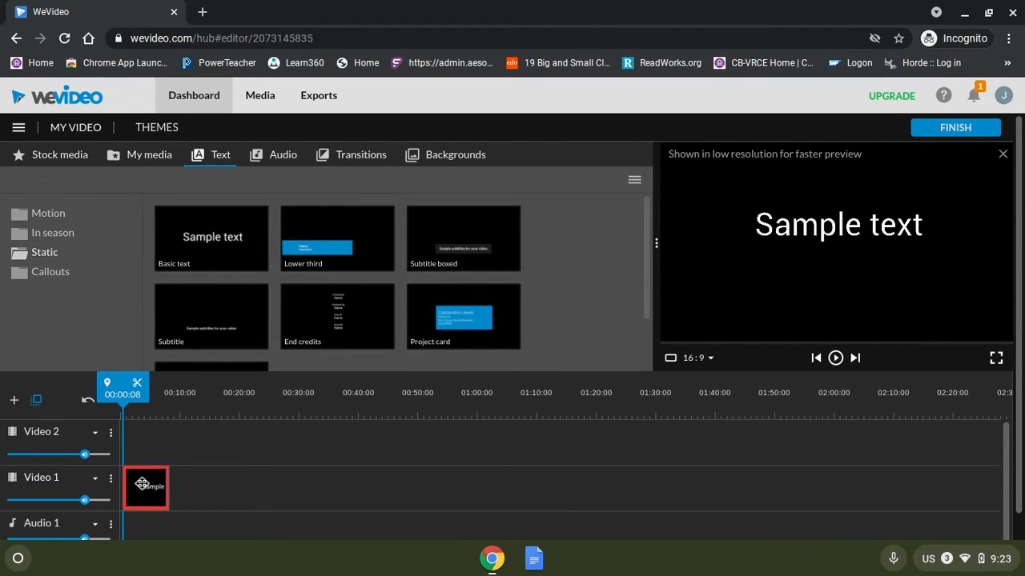
pyautogui.press('Delete')
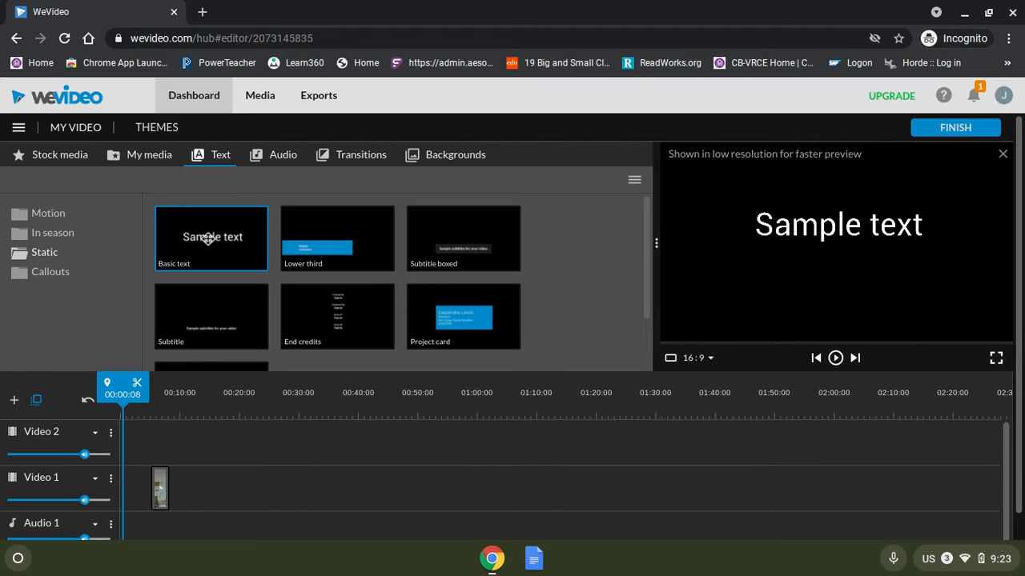
pyautogui.moveTo(208, 242); pyautogui.dragTo(134, 484)
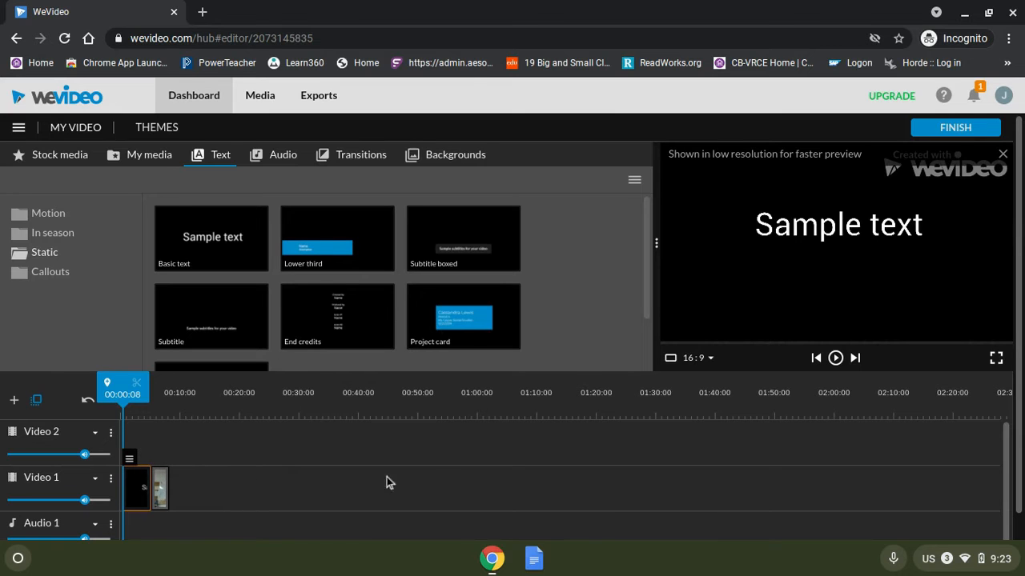
# Change the title text to My 1 Second Video and widen its text box so it fits one line.
pyautogui.doubleClick(138, 491)
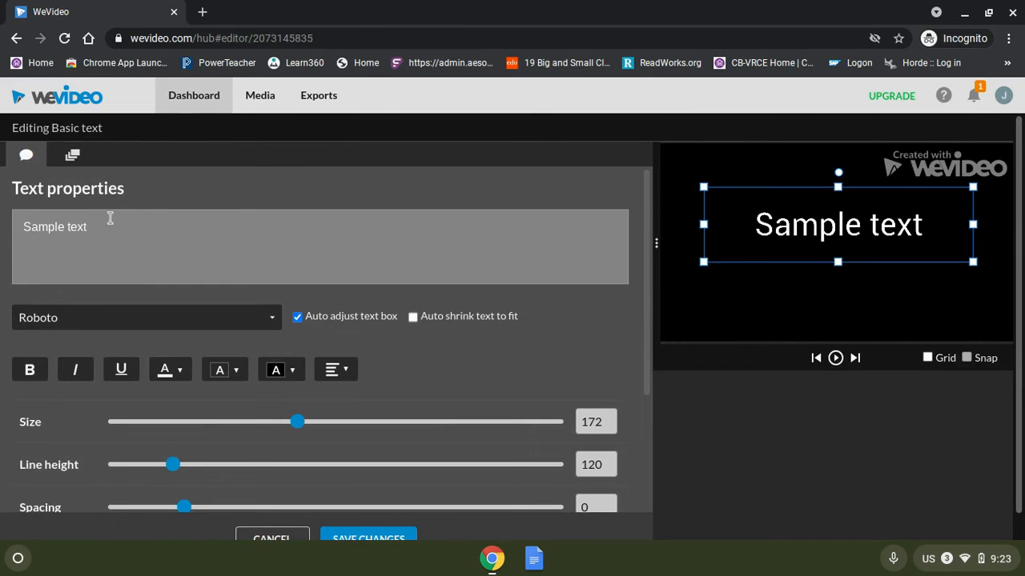
pyautogui.moveTo(99, 227); pyautogui.dragTo(7, 224)
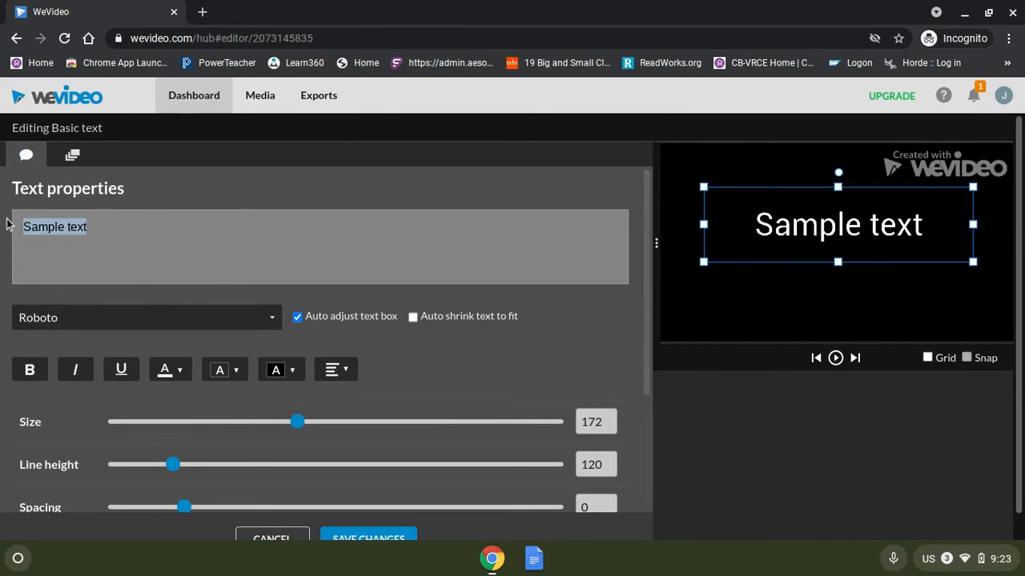
pyautogui.write('My 1 Second')
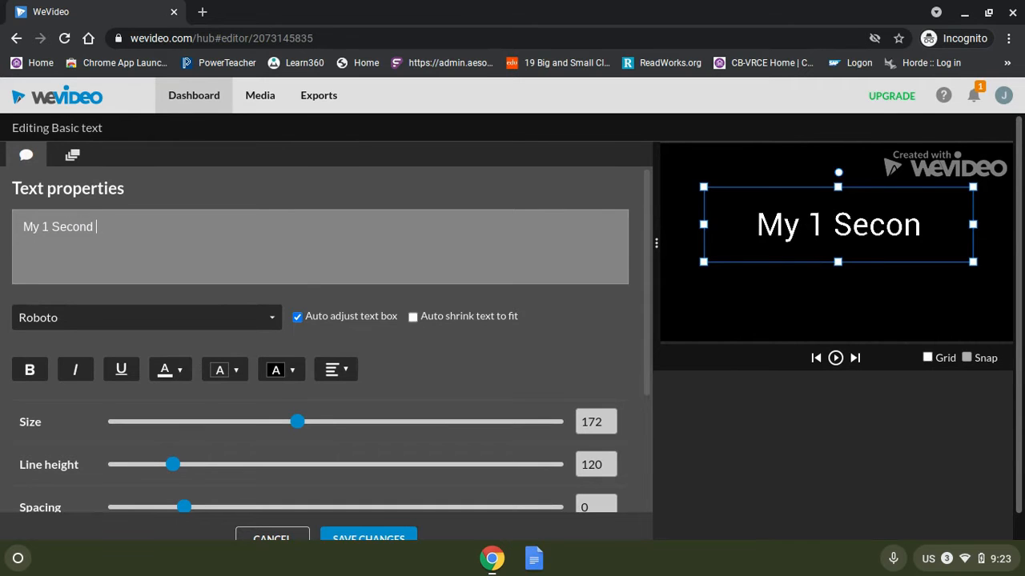
pyautogui.write(' Video')
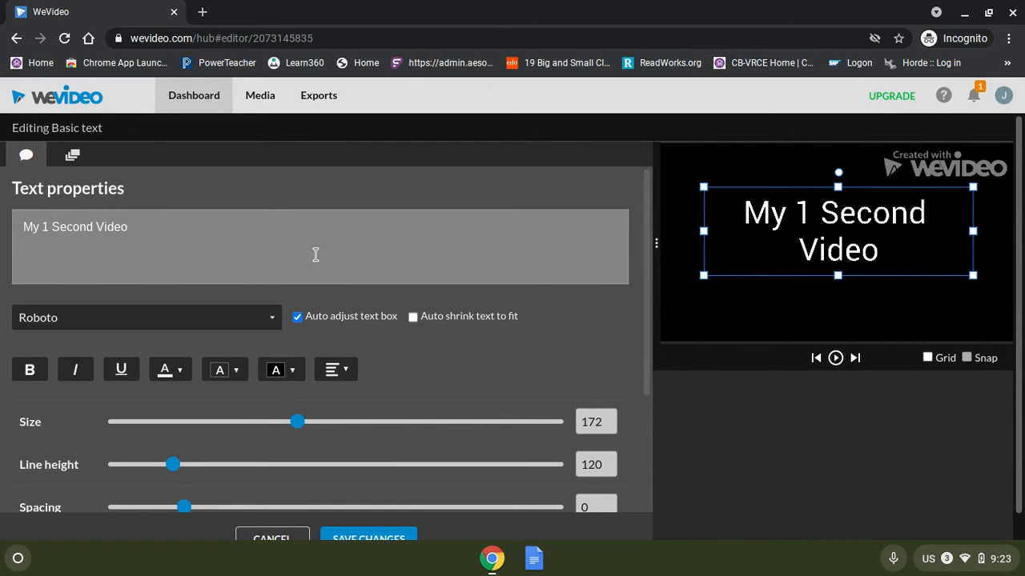
pyautogui.moveTo(703, 231); pyautogui.dragTo(675, 232)
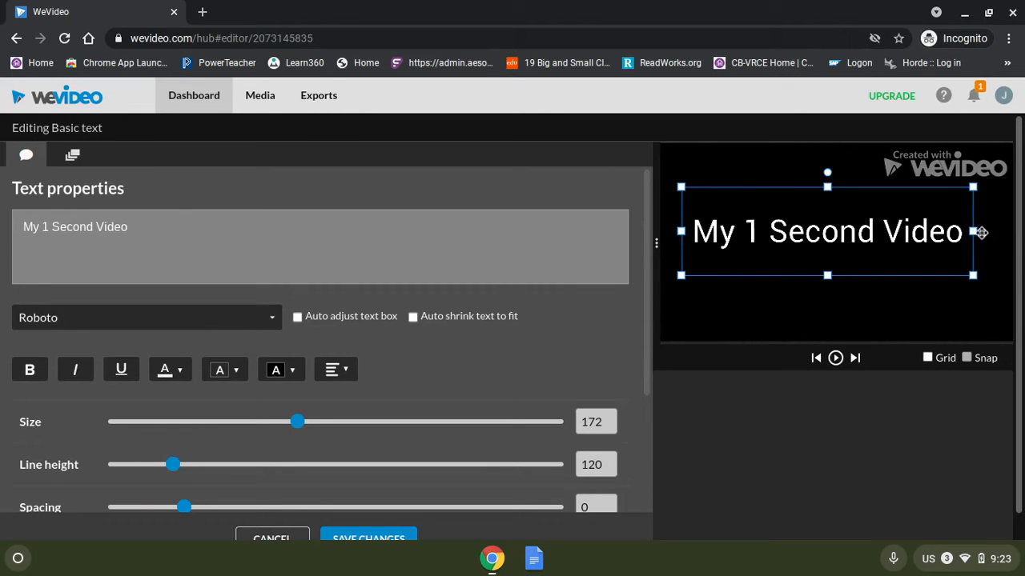
# Make the title's text box slightly wider and lower, and colour the title text red.
pyautogui.moveTo(972, 231); pyautogui.dragTo(997, 232)
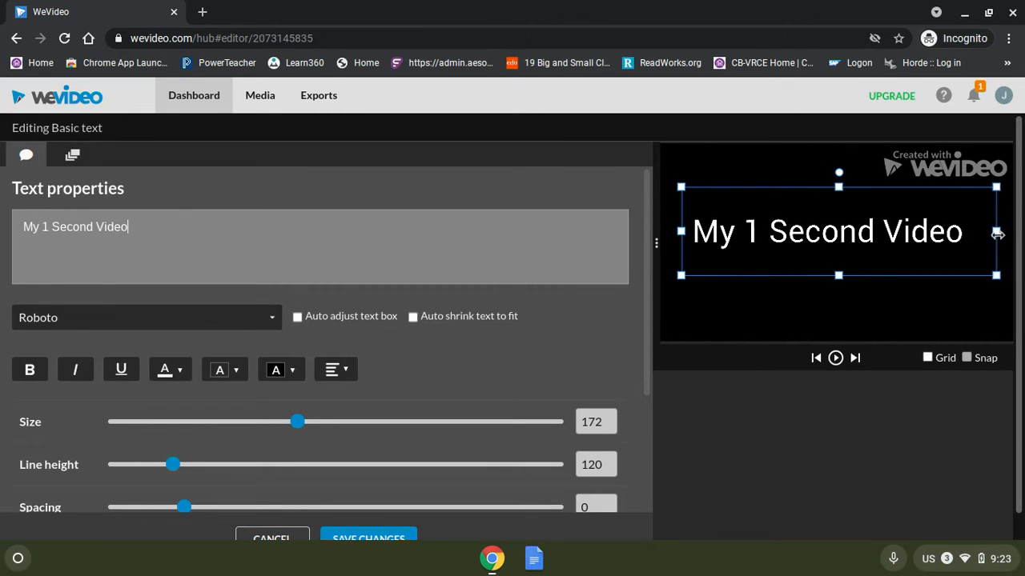
pyautogui.moveTo(896, 231); pyautogui.dragTo(898, 245)
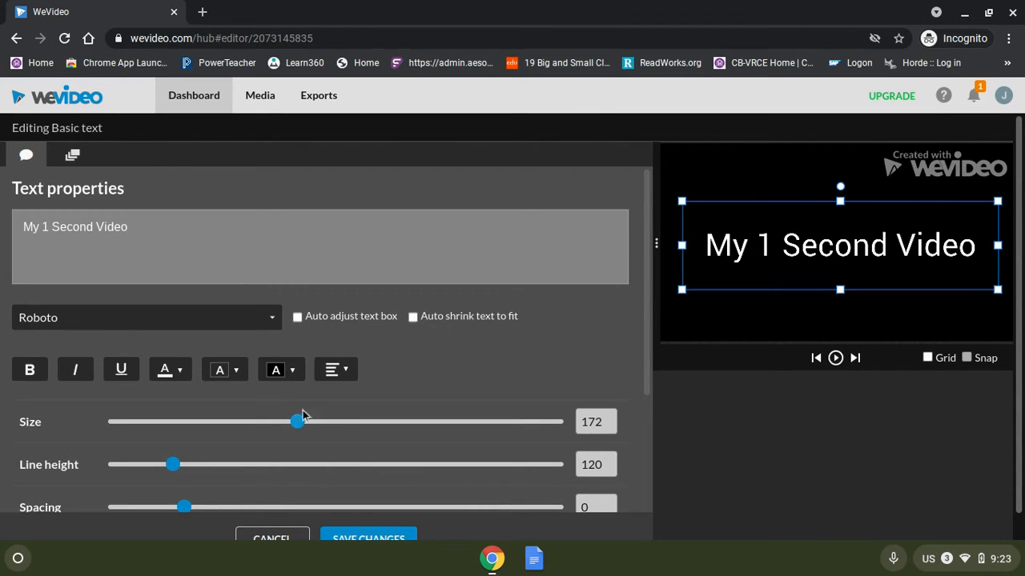
pyautogui.click(171, 369)
pyautogui.click(184, 406)
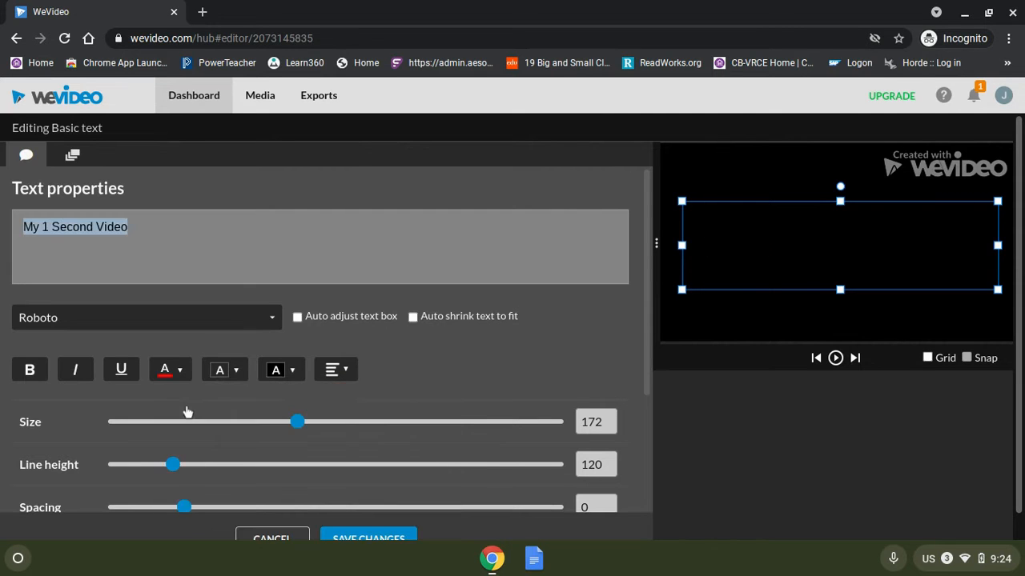
# Change the title's font to Bangers and save the text changes.
pyautogui.click(272, 319)
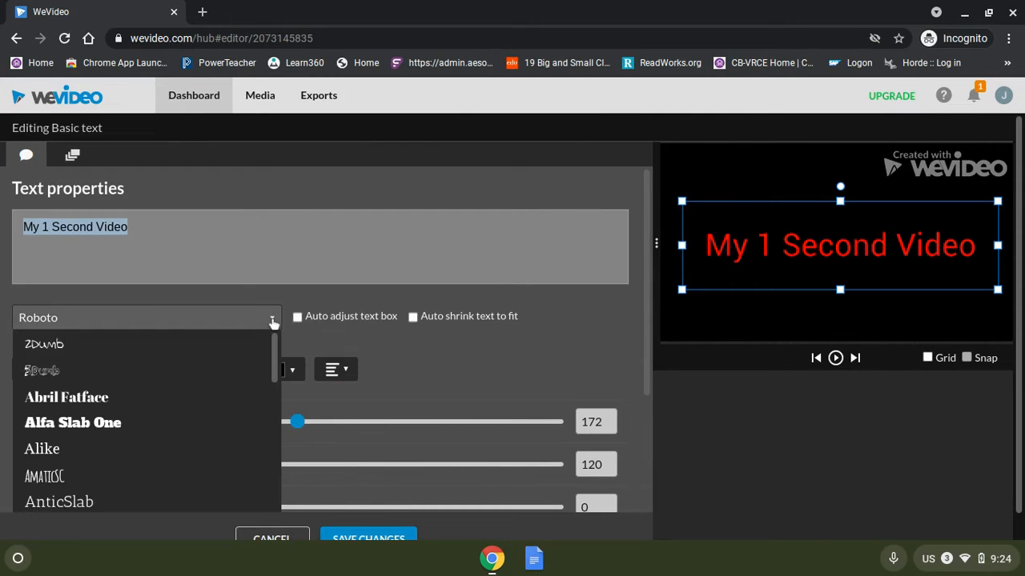
pyautogui.scroll(-3, 85, 405)
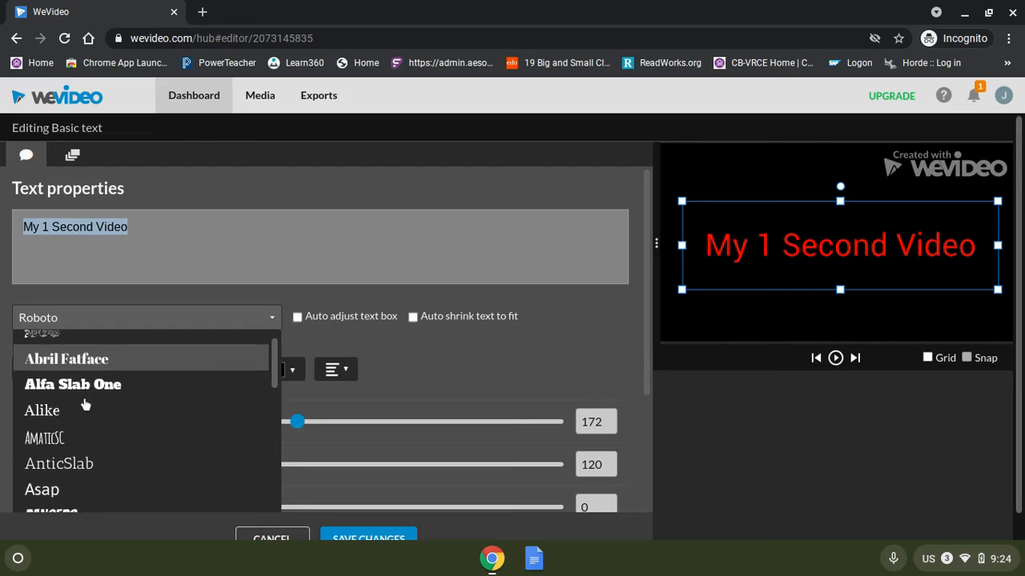
pyautogui.click(71, 437)
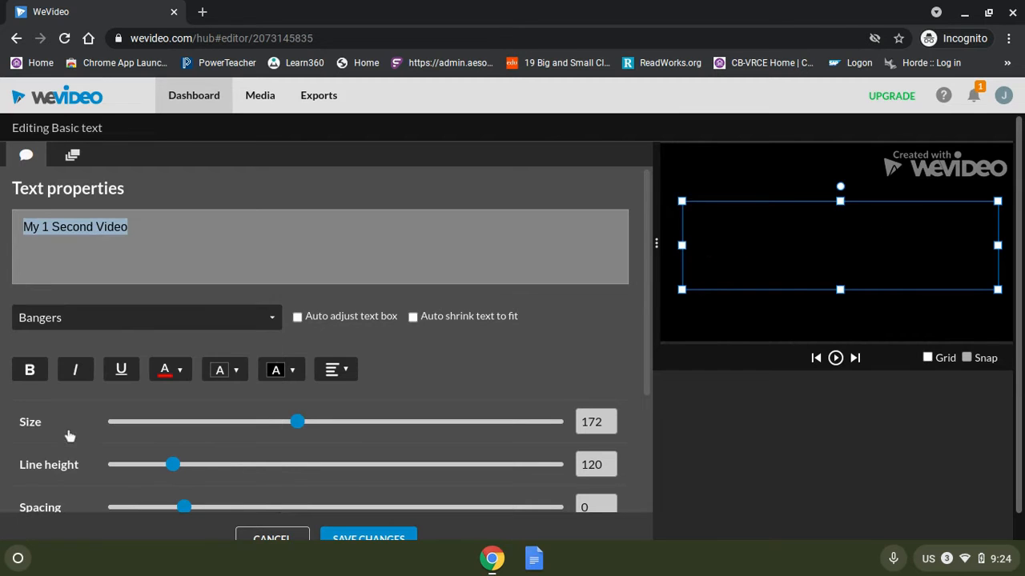
pyautogui.click(381, 541)
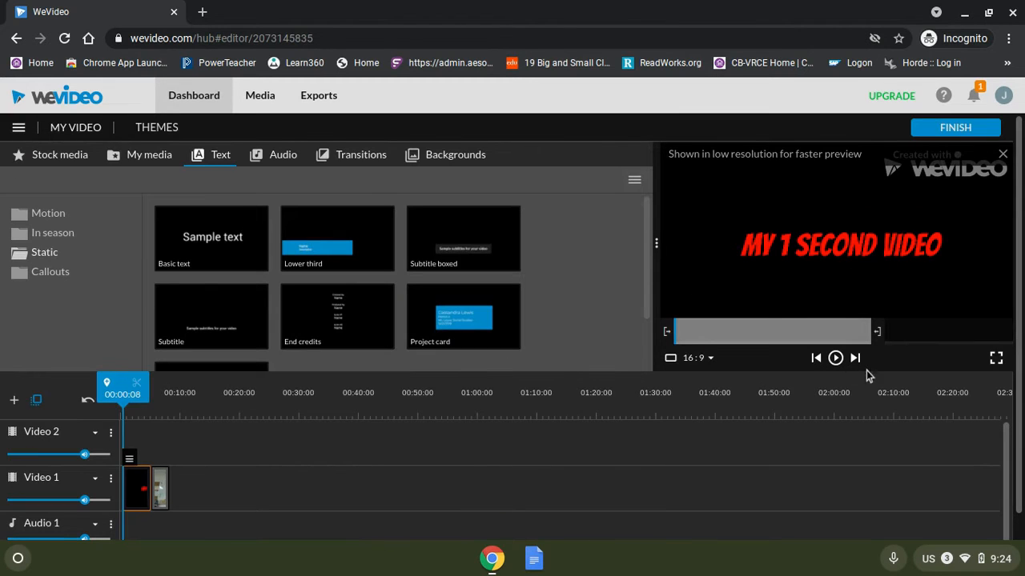
# Play back the project preview, then return the playhead to about 5 seconds.
pyautogui.click(835, 358)
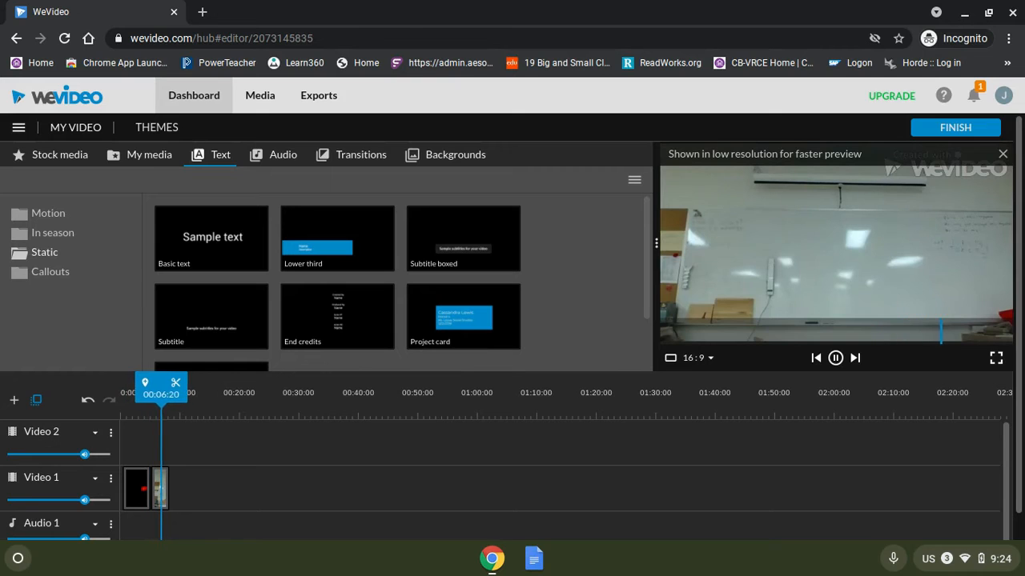
pyautogui.click(836, 359)
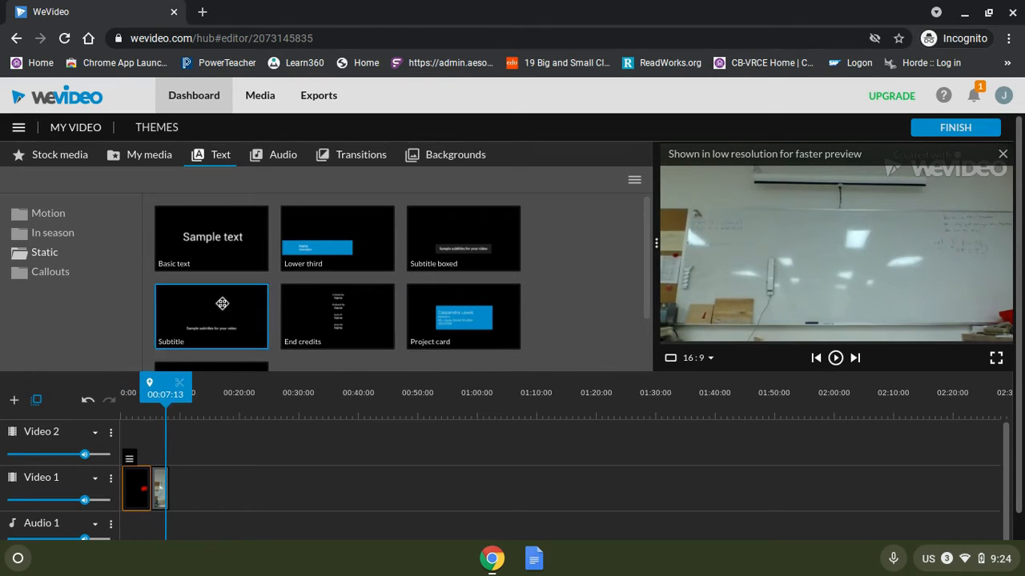
pyautogui.moveTo(169, 395); pyautogui.dragTo(160, 401)
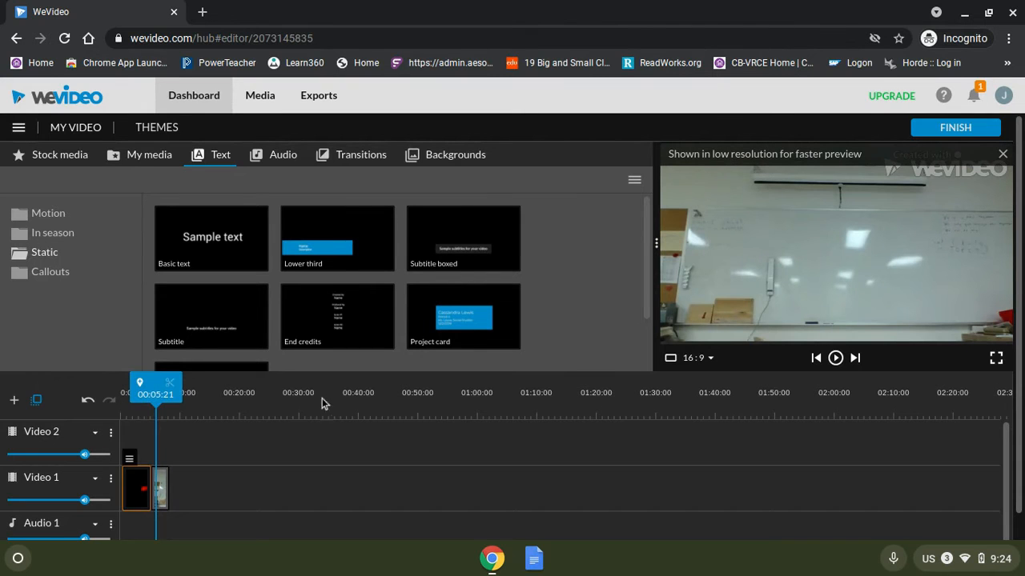
# Add a Basic text title on the Video 2 track above the clip and change its text to "By" plus the author's name.
pyautogui.click(195, 240)
pyautogui.moveTo(202, 292); pyautogui.dragTo(170, 442)
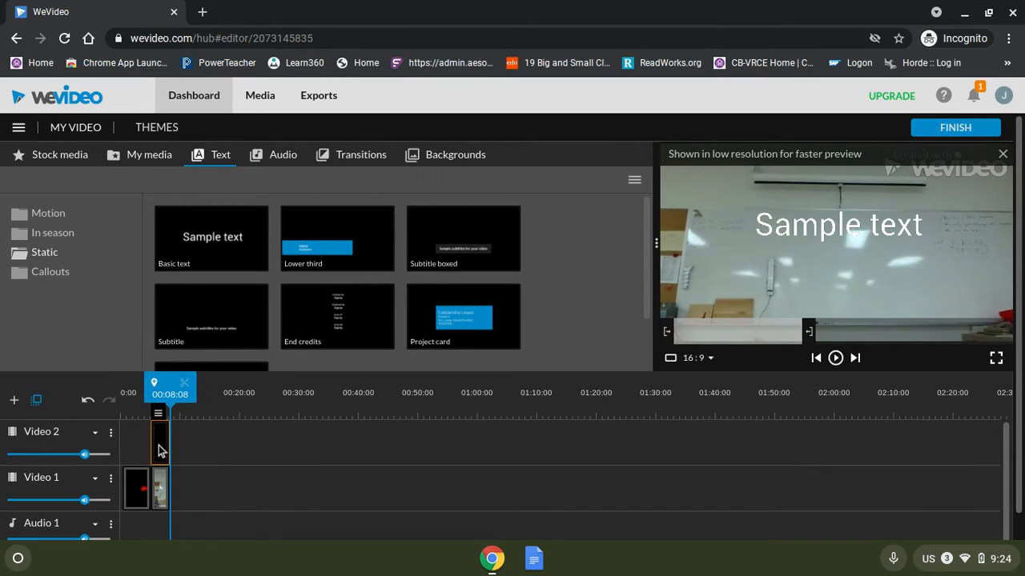
pyautogui.doubleClick(159, 451)
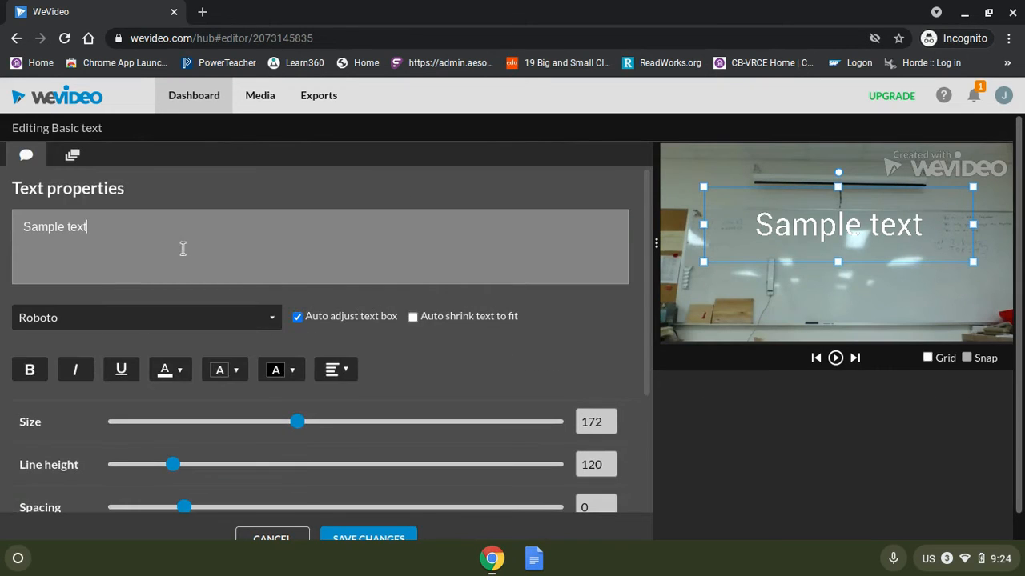
pyautogui.moveTo(135, 231); pyautogui.dragTo(0, 230)
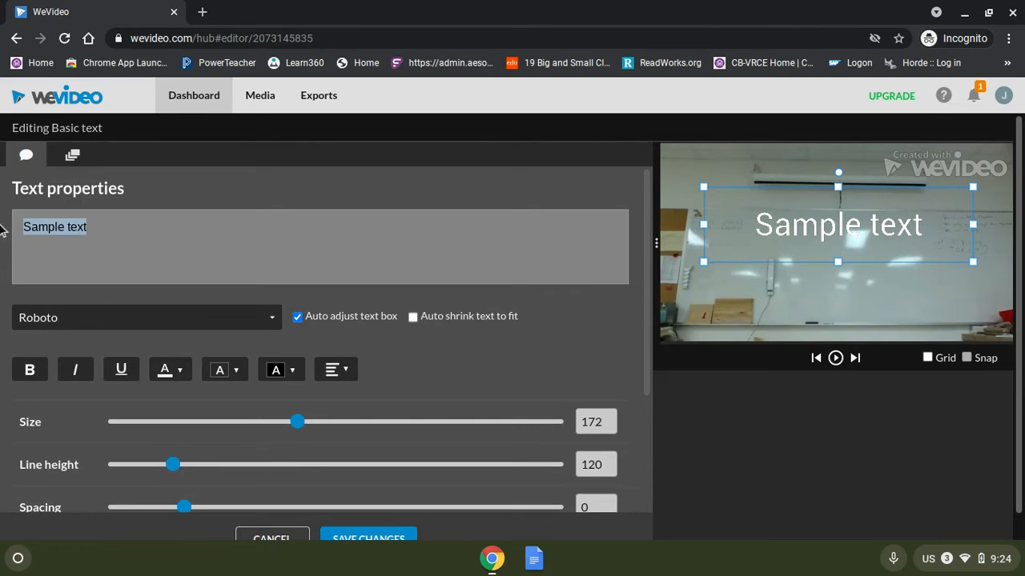
pyautogui.write('By Mr. B')
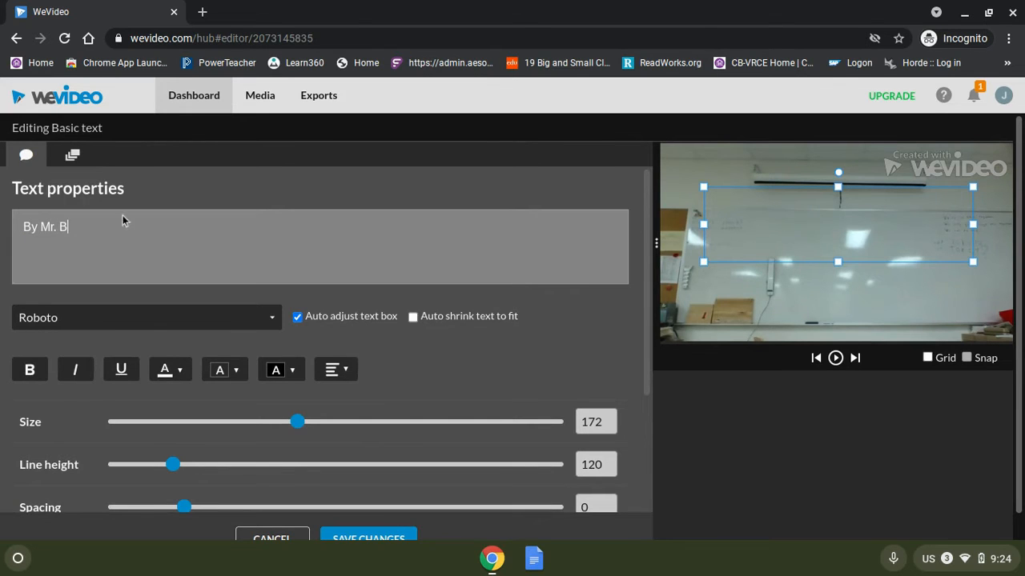
# Colour the byline text red and save the changes.
pyautogui.click(174, 373)
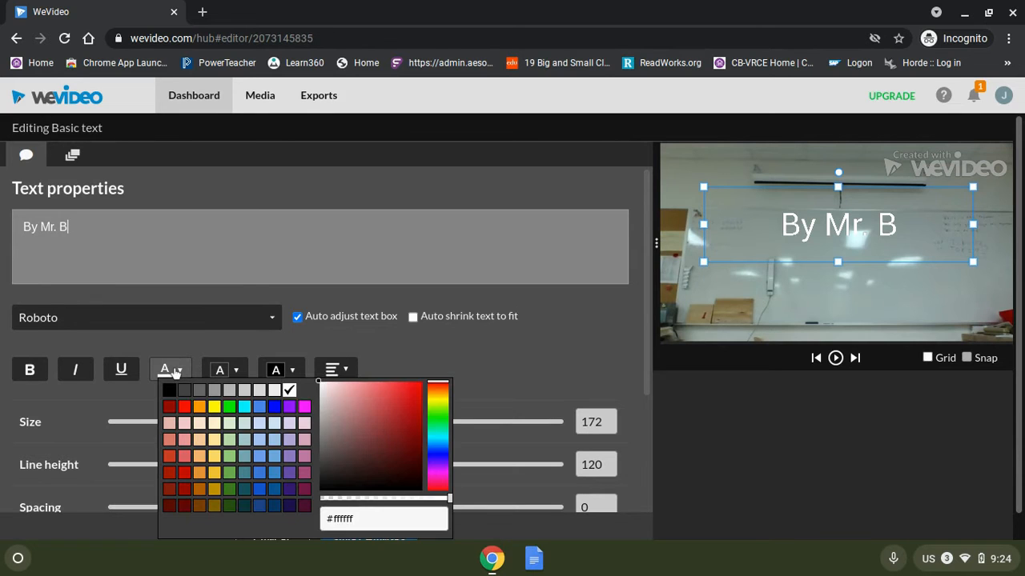
pyautogui.click(183, 408)
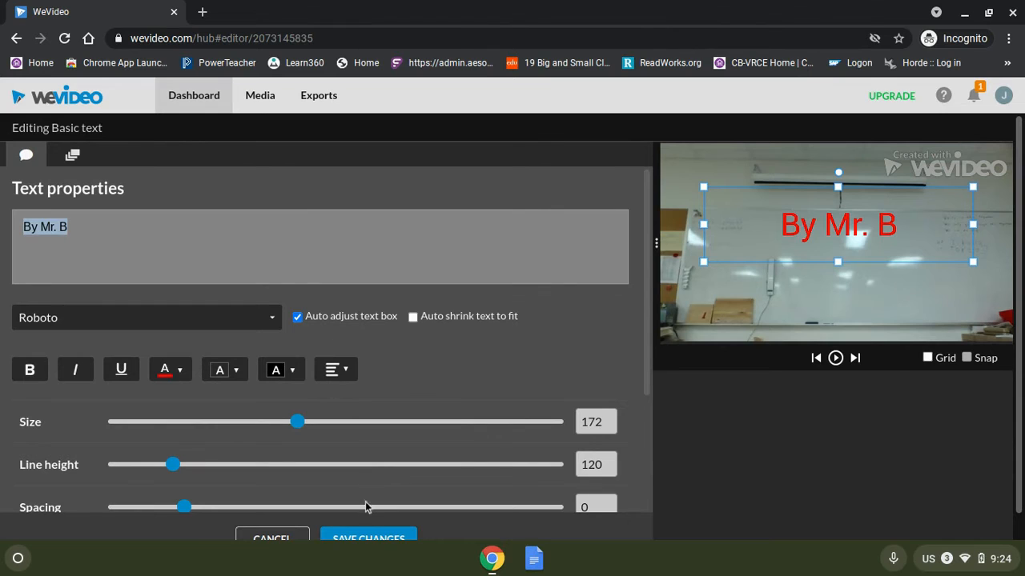
pyautogui.click(356, 538)
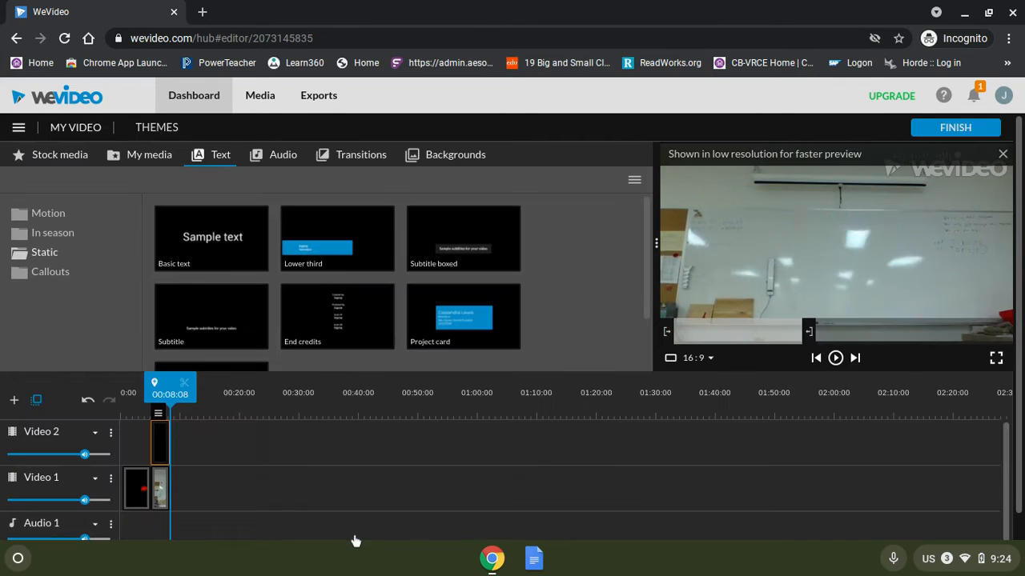
# Enable a Fade animation on the byline title and save.
pyautogui.doubleClick(161, 448)
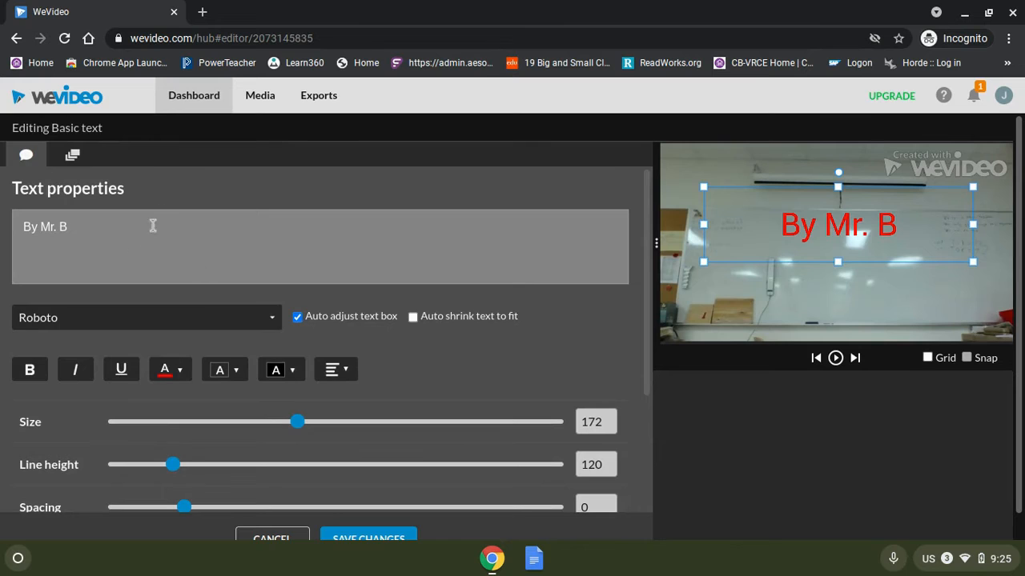
pyautogui.click(72, 155)
pyautogui.click(16, 383)
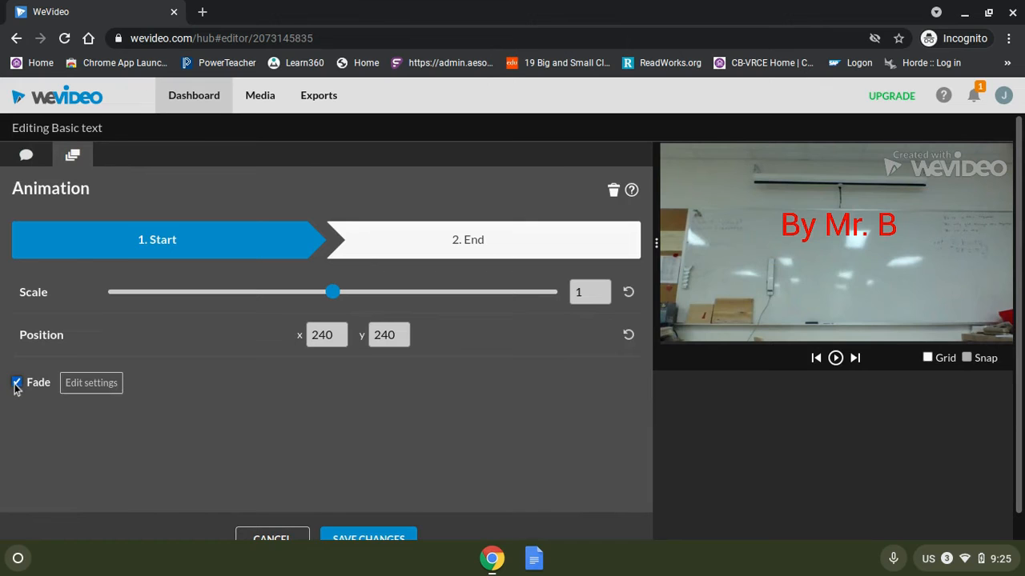
pyautogui.click(362, 534)
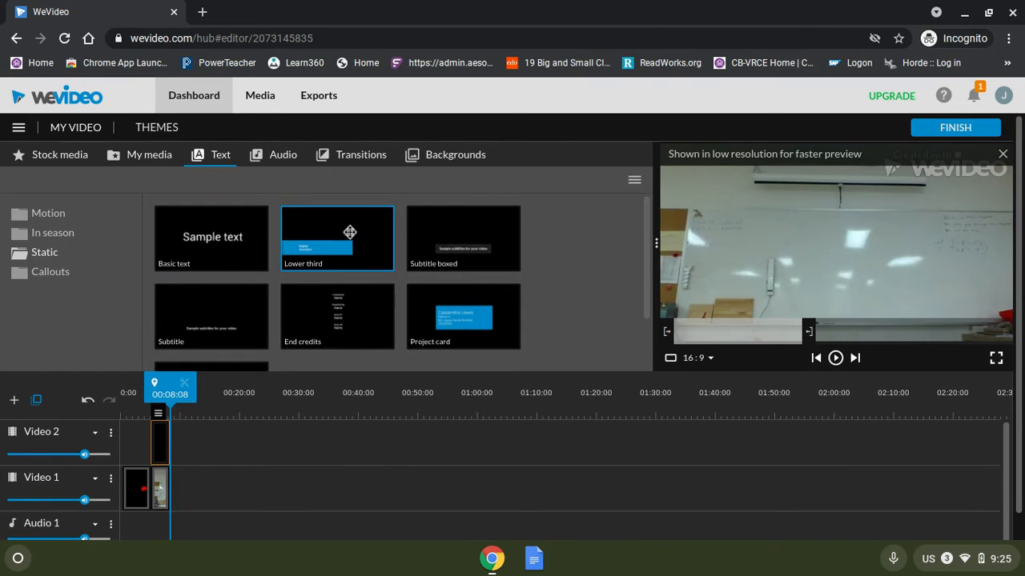
# Append an End credits title after the clip on the Video 1 track and open its text for editing.
pyautogui.moveTo(340, 316); pyautogui.dragTo(199, 475)
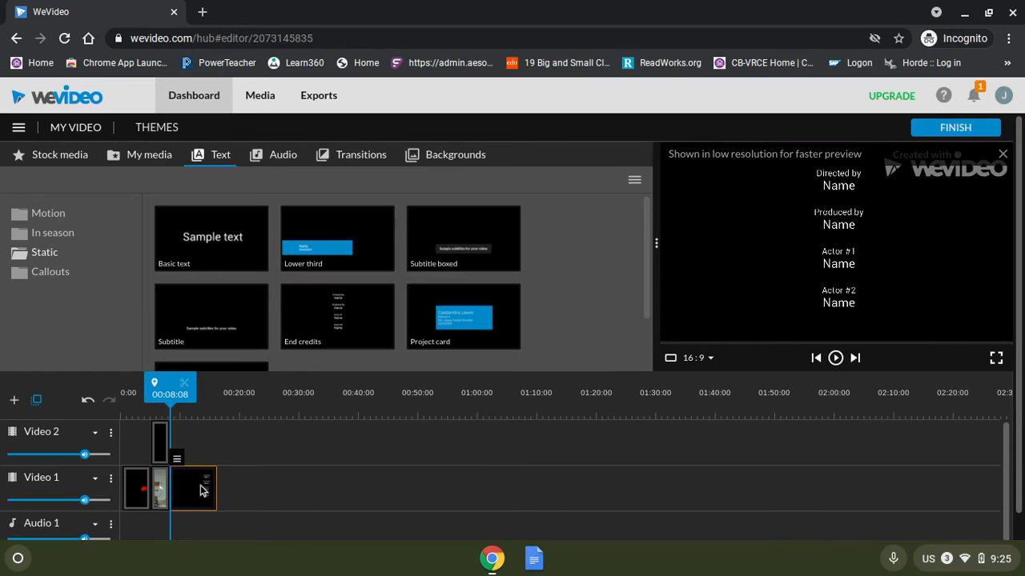
pyautogui.doubleClick(200, 490)
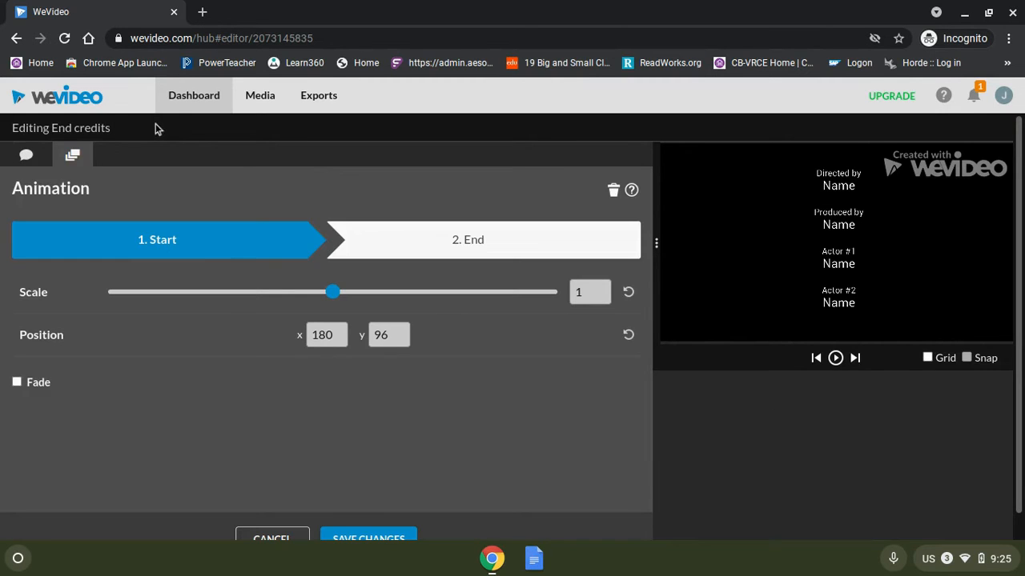
pyautogui.click(26, 155)
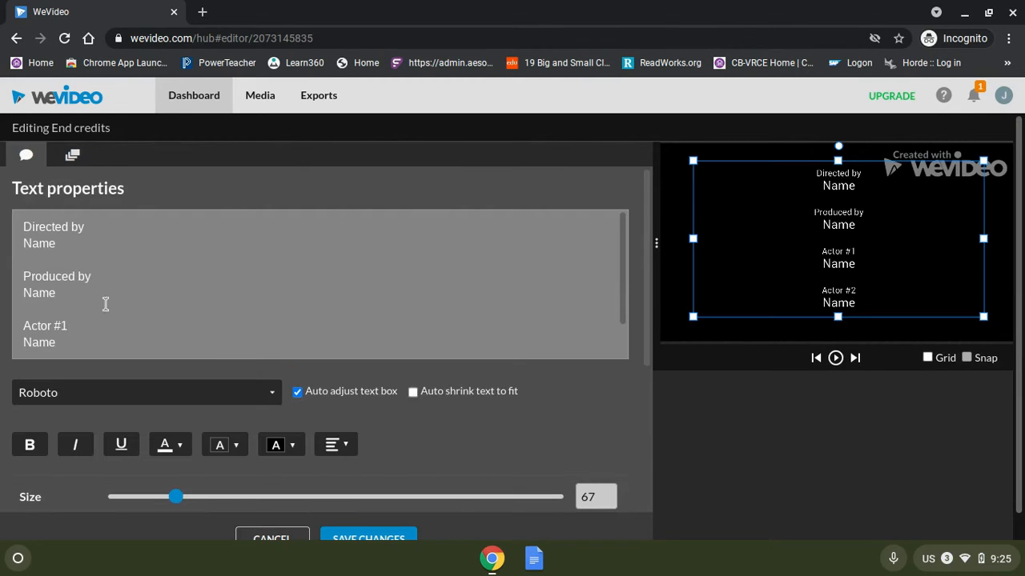
# Replace the Name placeholders under Directed by, Produced by and Actor #1 with the author's name.
pyautogui.moveTo(60, 246); pyautogui.dragTo(14, 252)
pyautogui.write('Mr')
pyautogui.moveTo(71, 296); pyautogui.dragTo(11, 300)
pyautogui.write('Mr.')
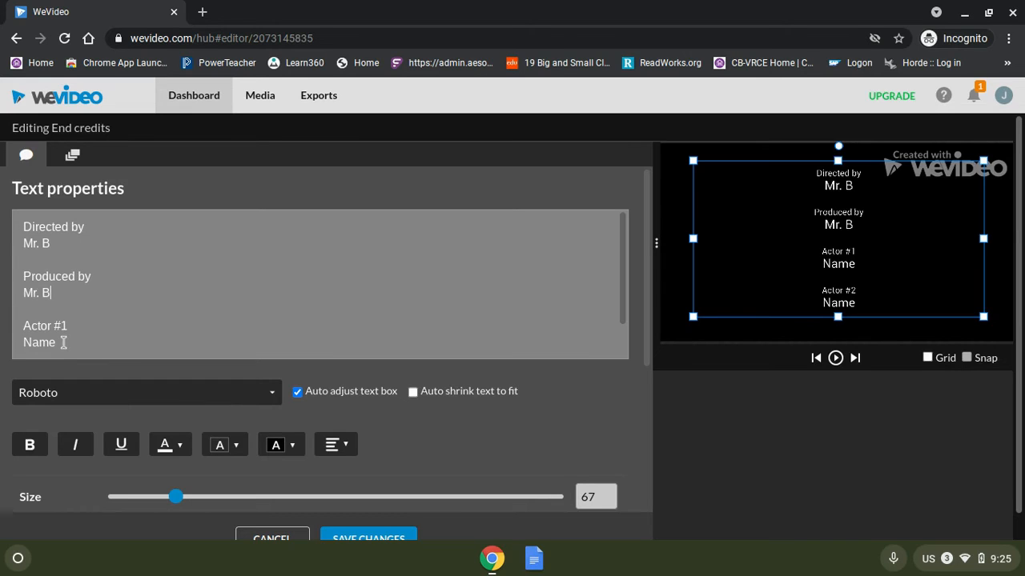
pyautogui.moveTo(60, 343); pyautogui.dragTo(7, 344)
pyautogui.write('Mr')
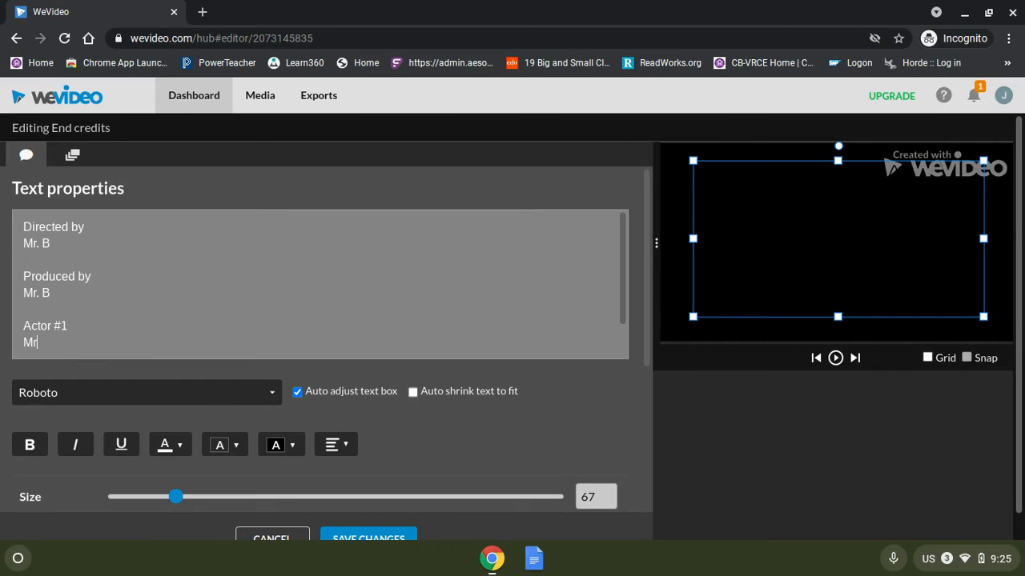
pyautogui.write('. B')
# Delete the Actor #2 entry from the end credits text.
pyautogui.scroll(-1, 100, 320)
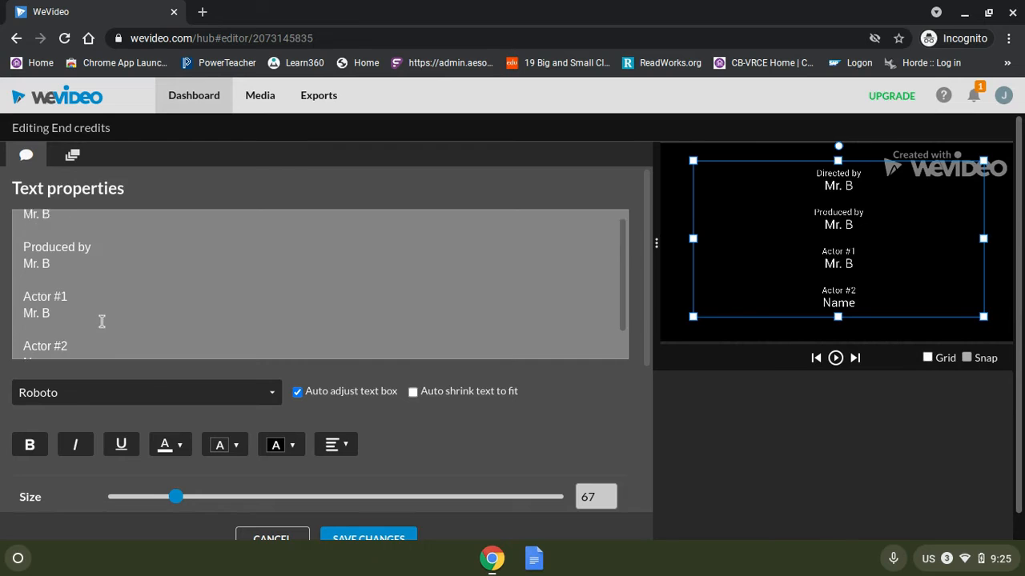
pyautogui.moveTo(33, 321); pyautogui.dragTo(53, 350)
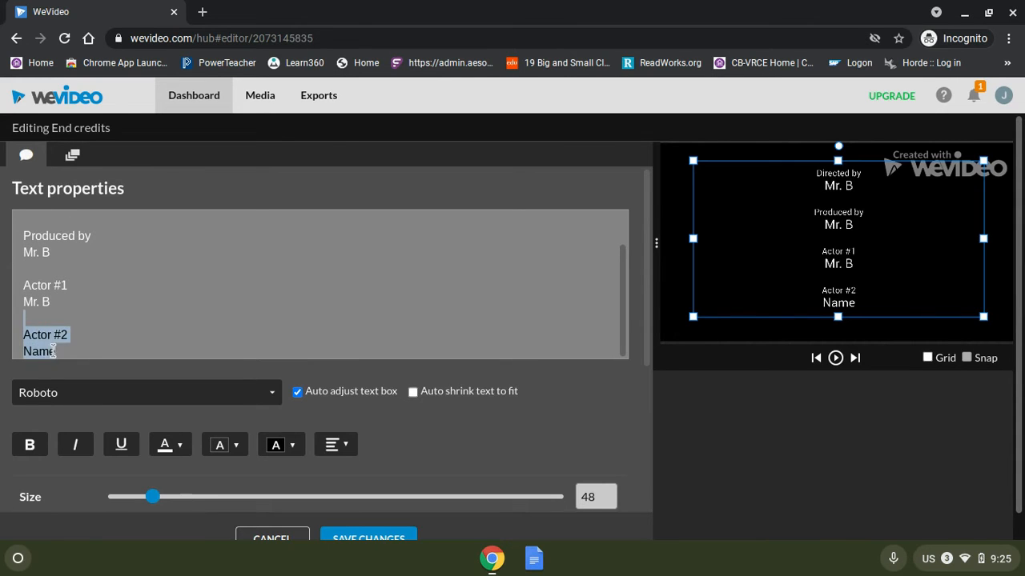
pyautogui.press('BackSpace')
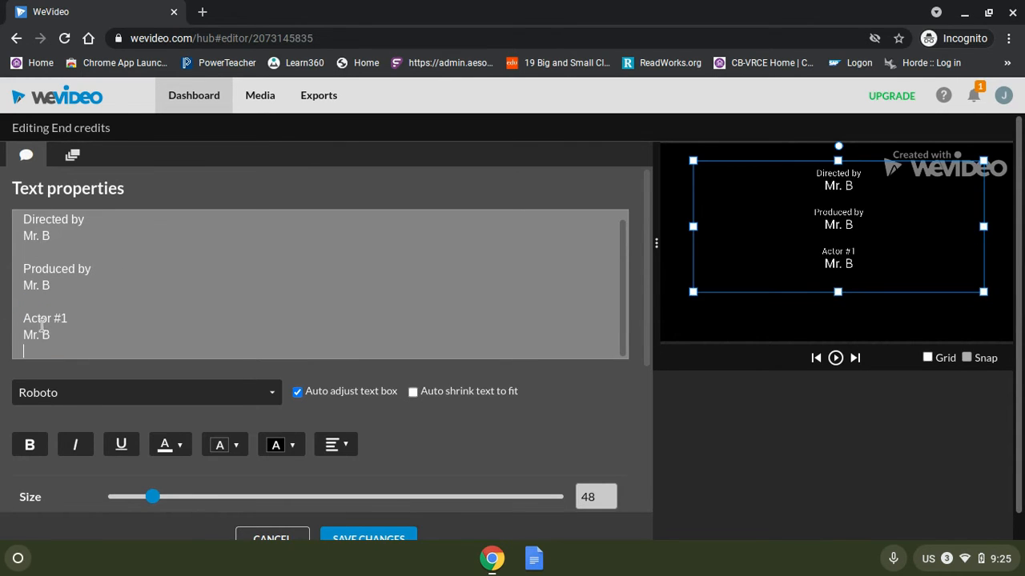
pyautogui.press('BackSpace')
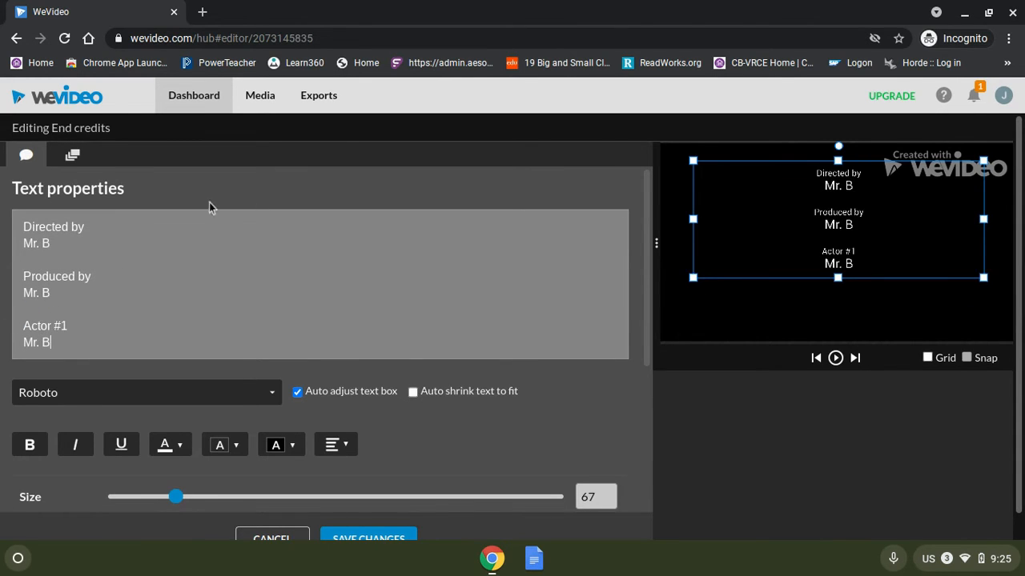
# Animate the credits to scroll upward from start position 147, 970 to end position 147, -549, and save.
pyautogui.click(73, 158)
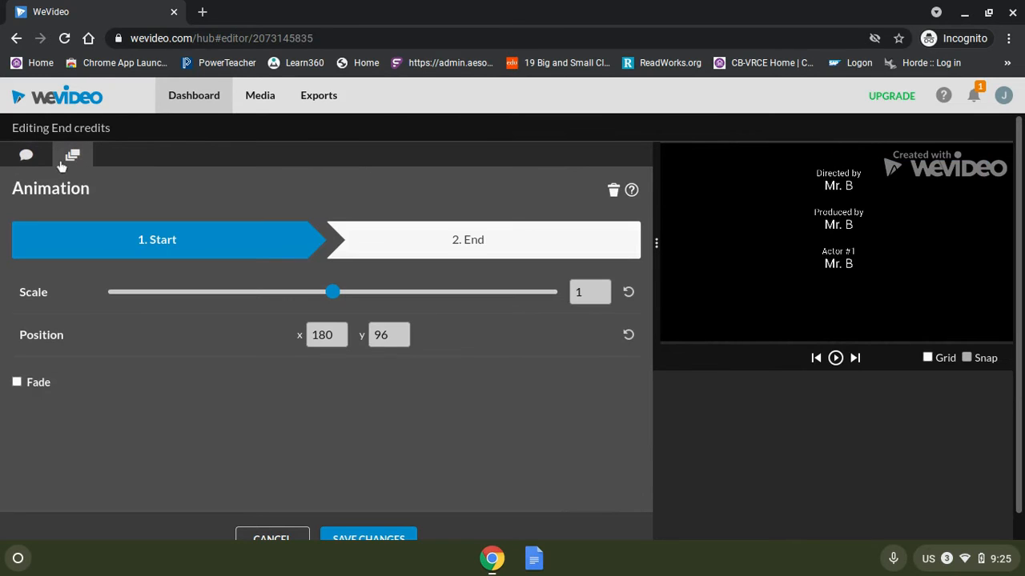
pyautogui.moveTo(833, 206); pyautogui.dragTo(829, 369)
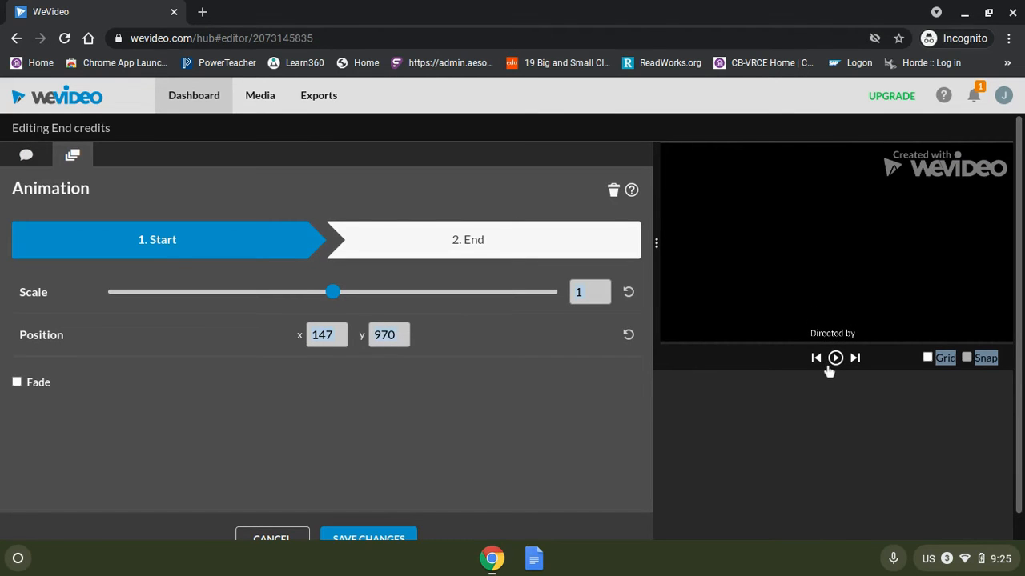
pyautogui.click(482, 251)
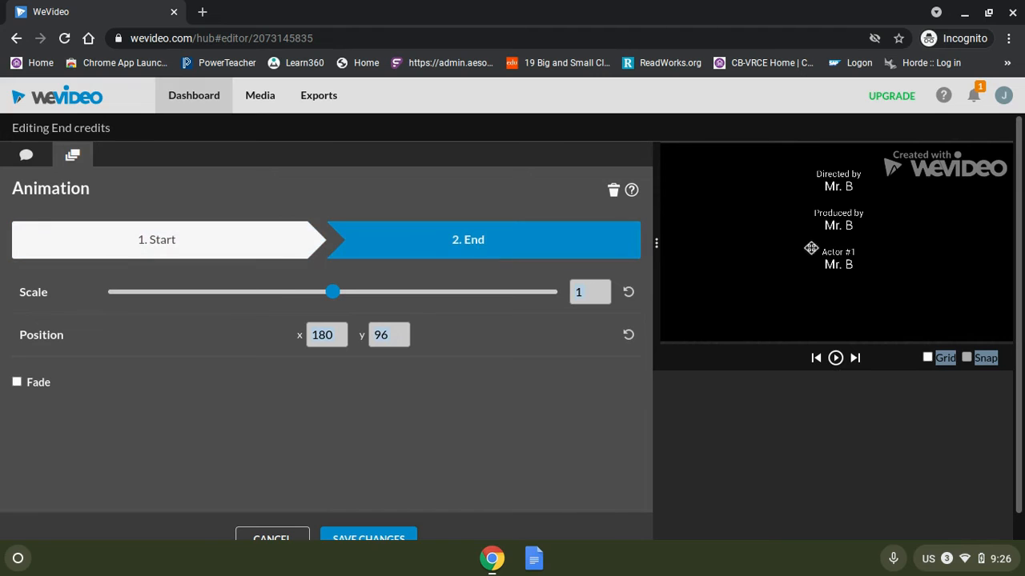
pyautogui.moveTo(835, 264); pyautogui.dragTo(827, 147)
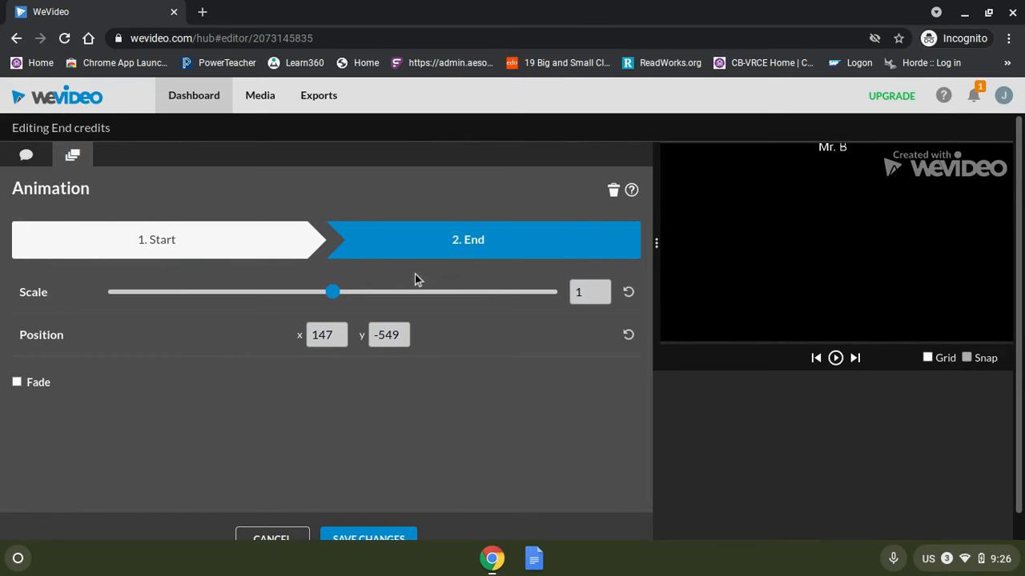
pyautogui.click(359, 535)
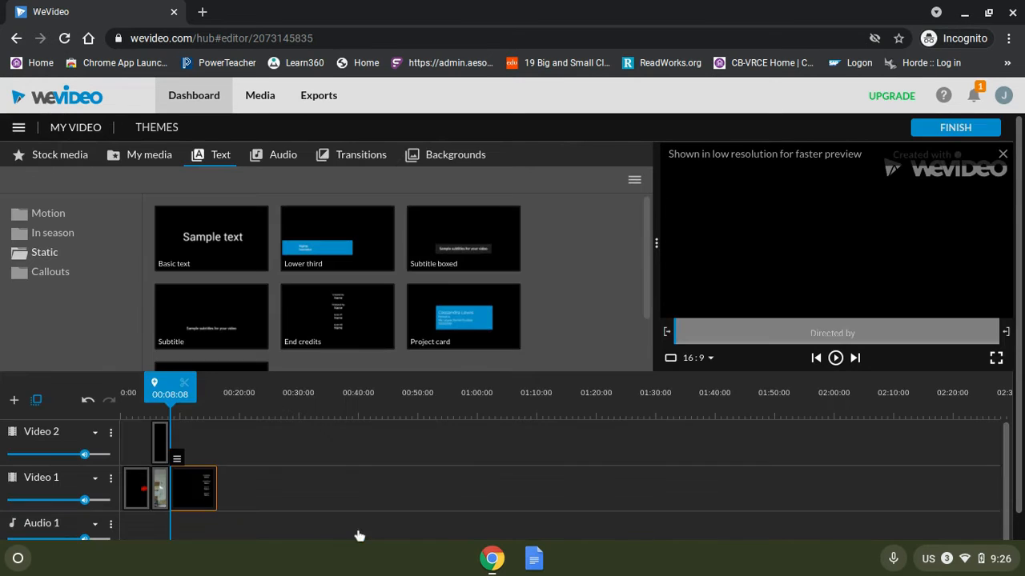
# Rewind the playhead to the start and play the project preview.
pyautogui.moveTo(182, 394); pyautogui.dragTo(133, 394)
pyautogui.click(835, 357)
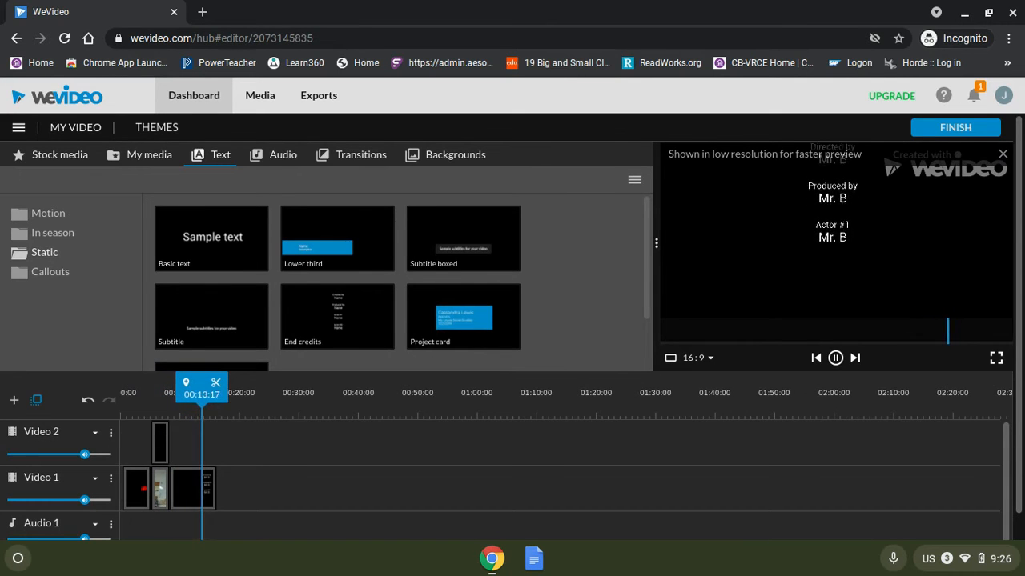
# Preview several free music tracks and add Summer EDM - Mega Music to the Audio 1 track.
pyautogui.click(983, 559)
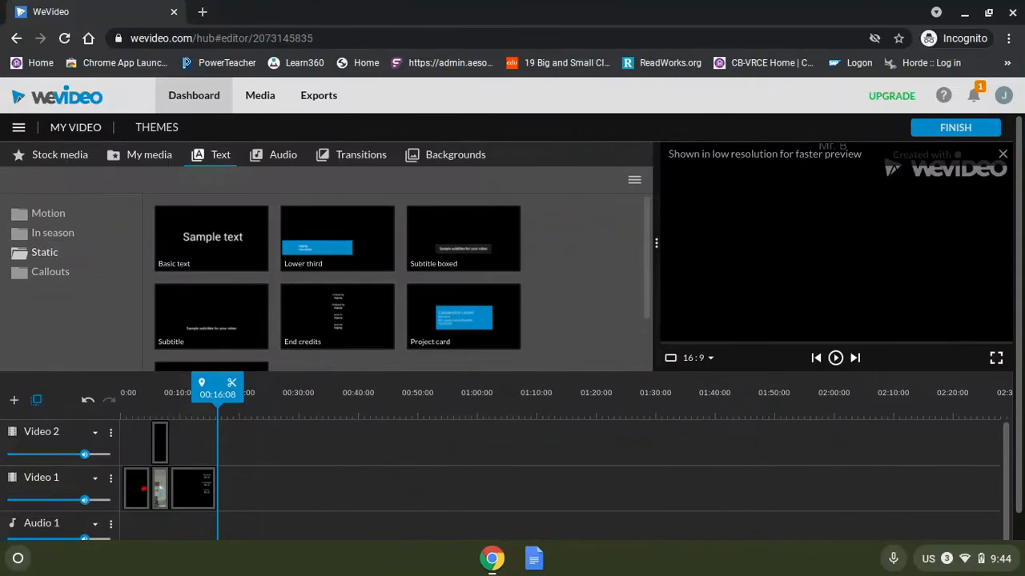
pyautogui.click(284, 157)
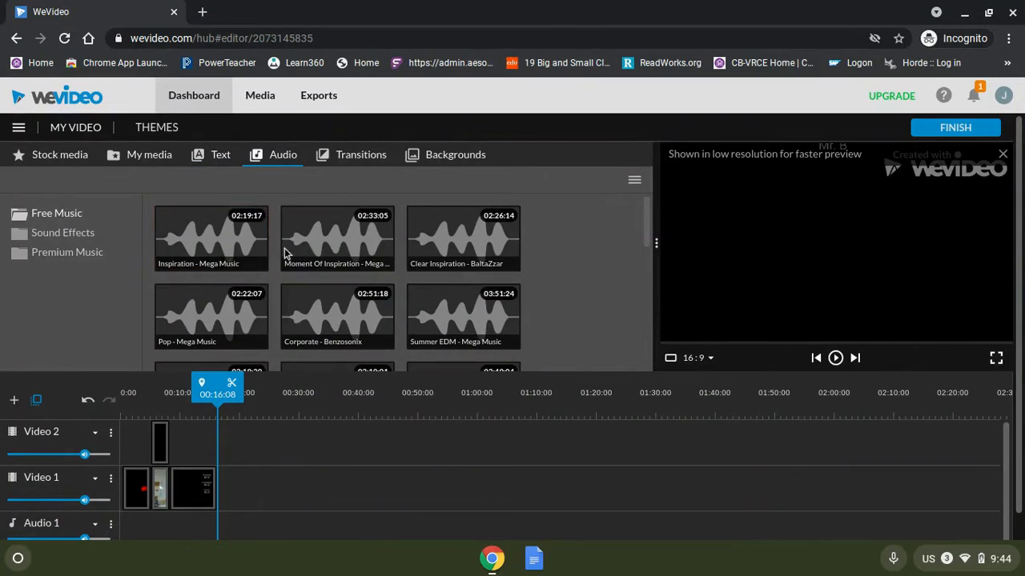
pyautogui.click(196, 251)
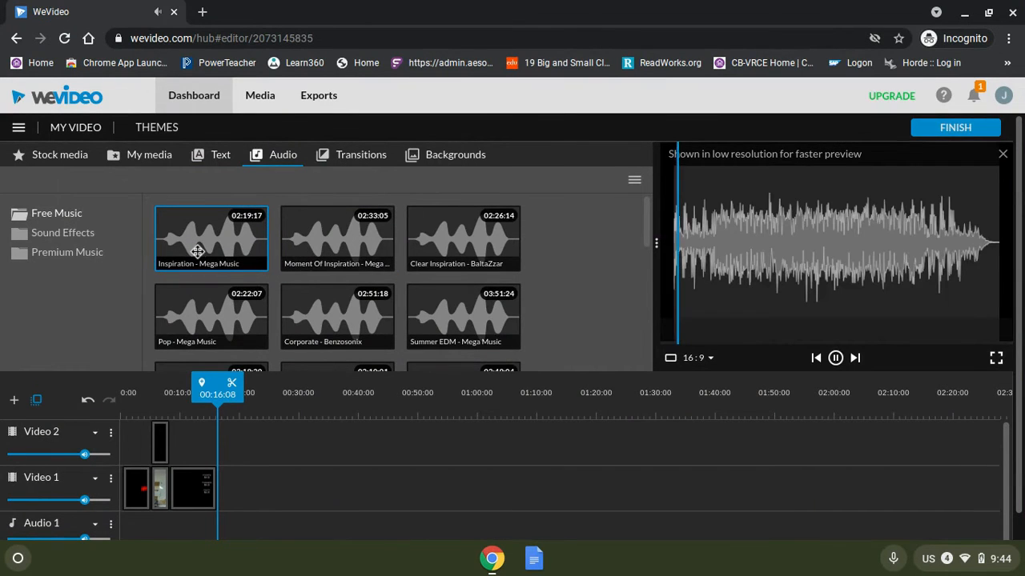
pyautogui.click(168, 319)
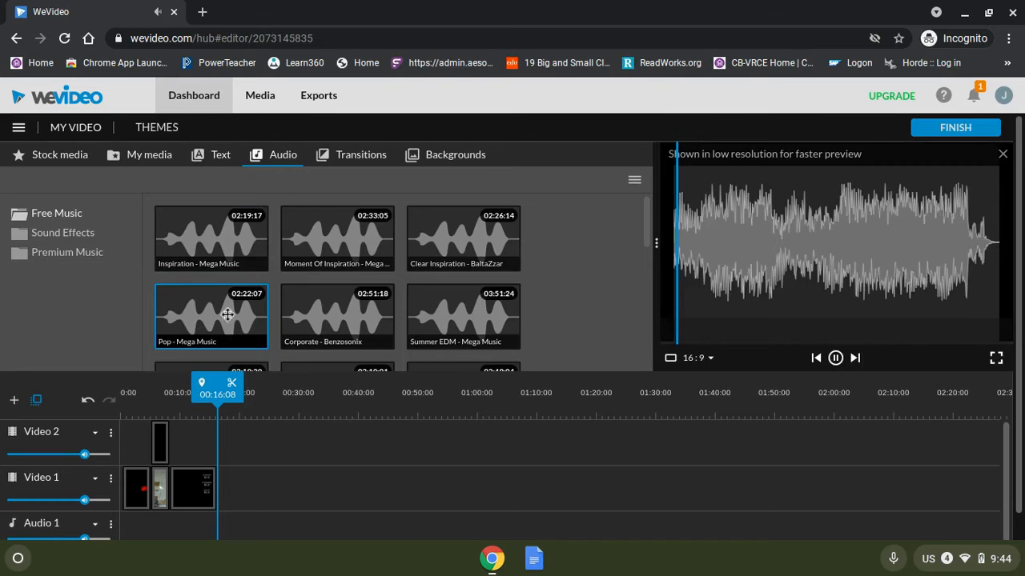
pyautogui.click(332, 328)
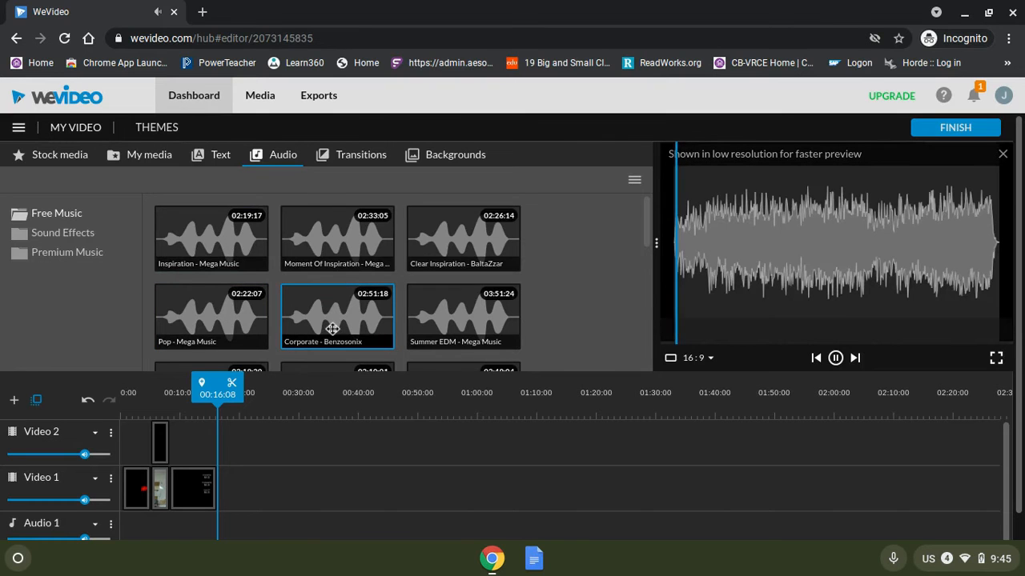
pyautogui.click(466, 324)
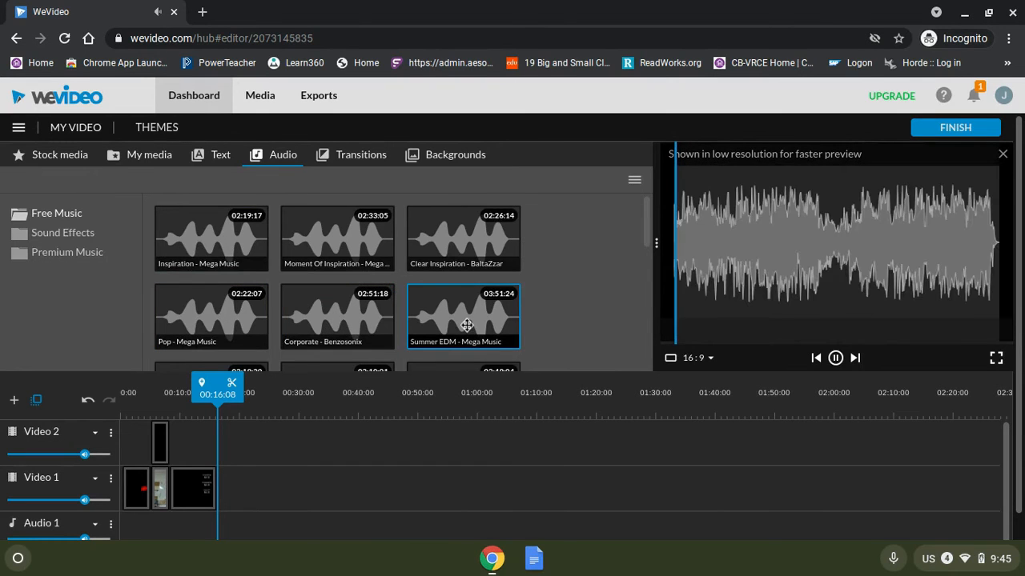
pyautogui.click(835, 358)
pyautogui.moveTo(452, 318); pyautogui.dragTo(138, 529)
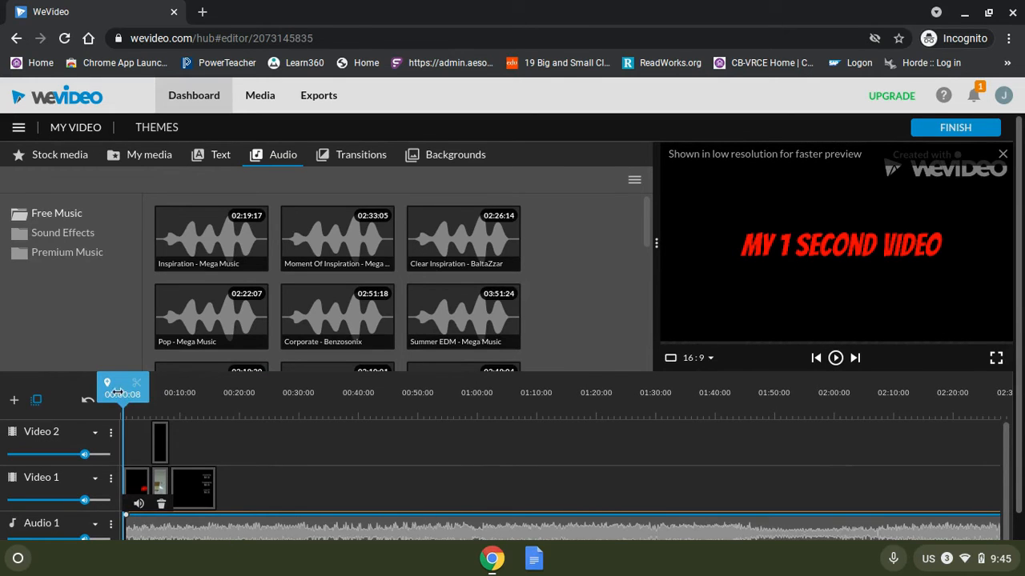
# Split the music at the end of the video, 00:16:11, and delete the excess part.
pyautogui.moveTo(118, 393); pyautogui.dragTo(218, 410)
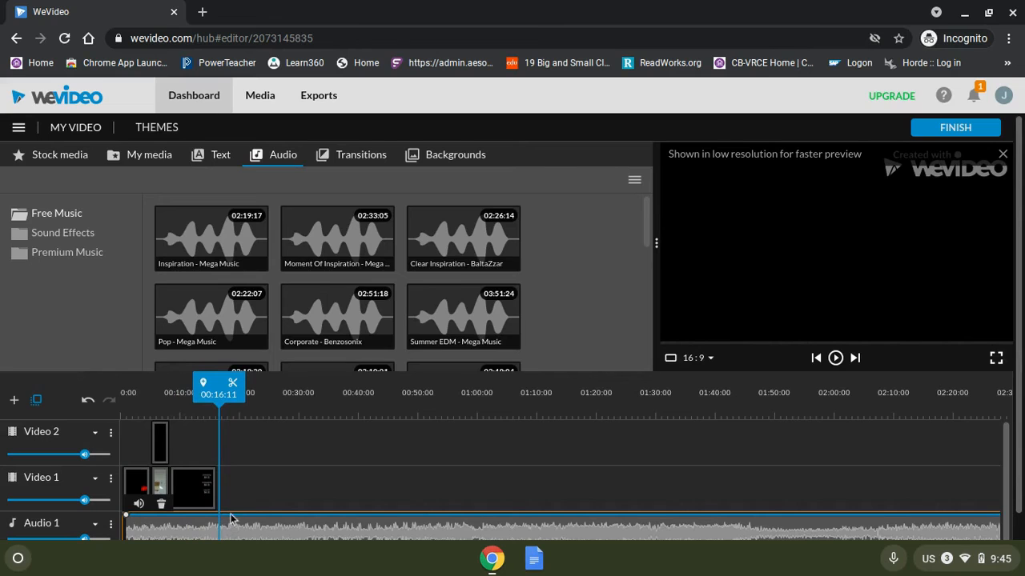
pyautogui.click(233, 387)
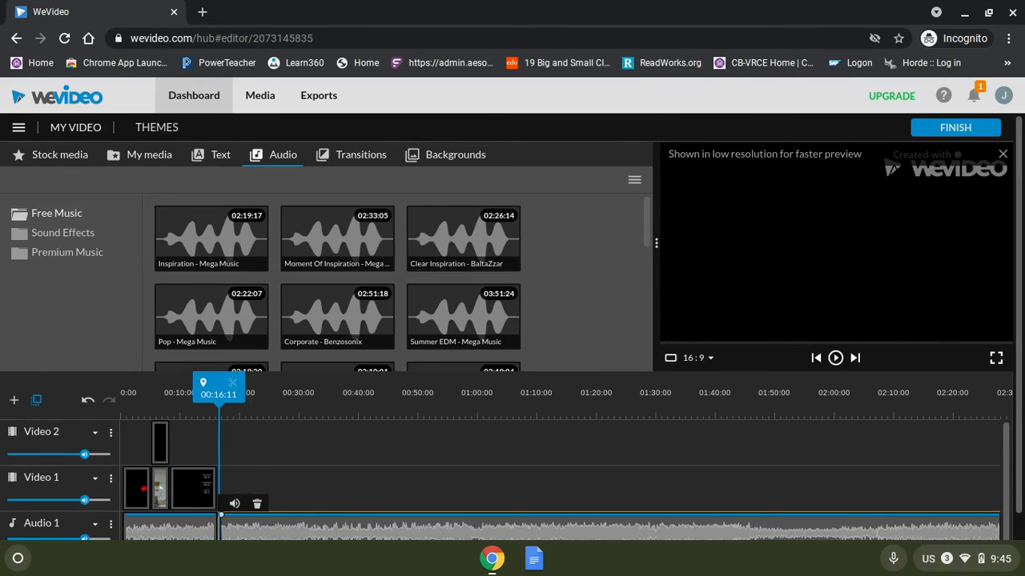
pyautogui.press('Delete')
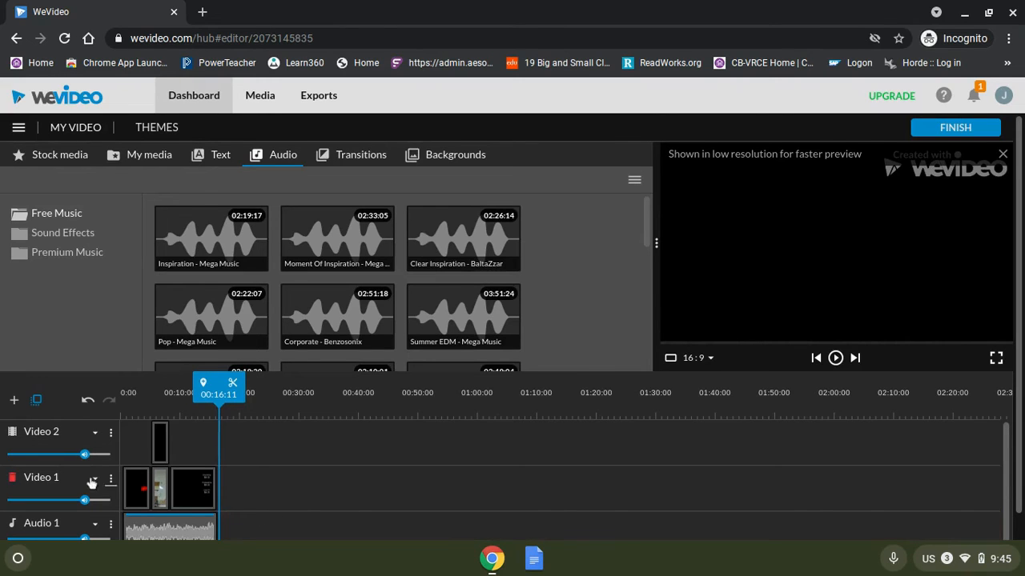
# Set a 1 s fade in and fade out on the music clip's volume.
pyautogui.scroll(-1, 204, 514)
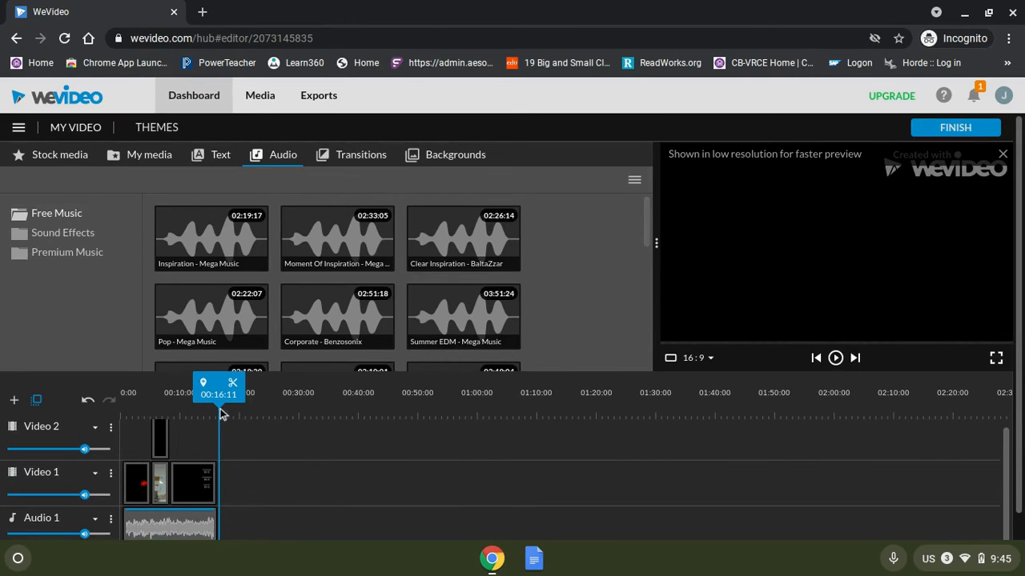
pyautogui.click(157, 530)
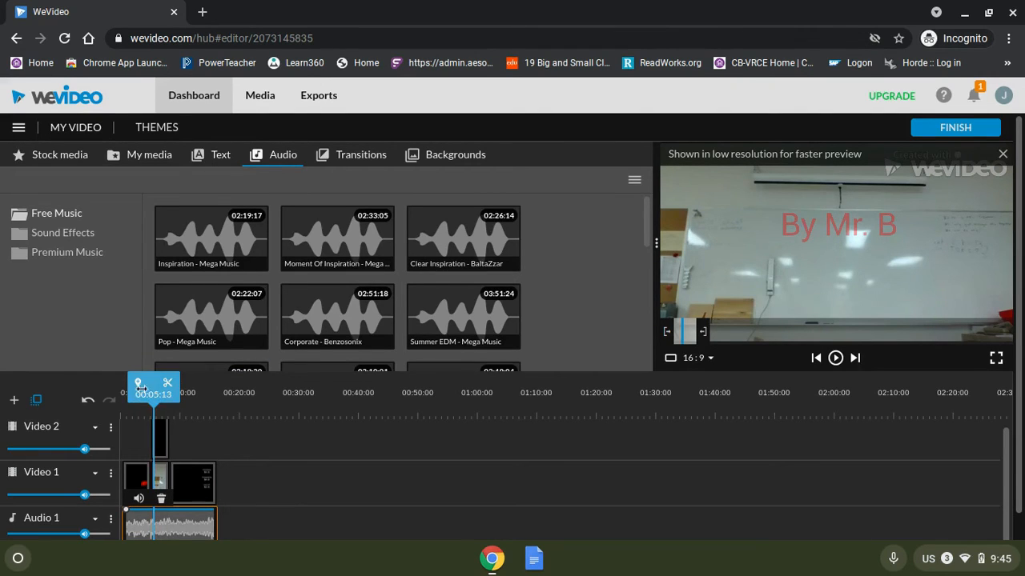
pyautogui.click(139, 499)
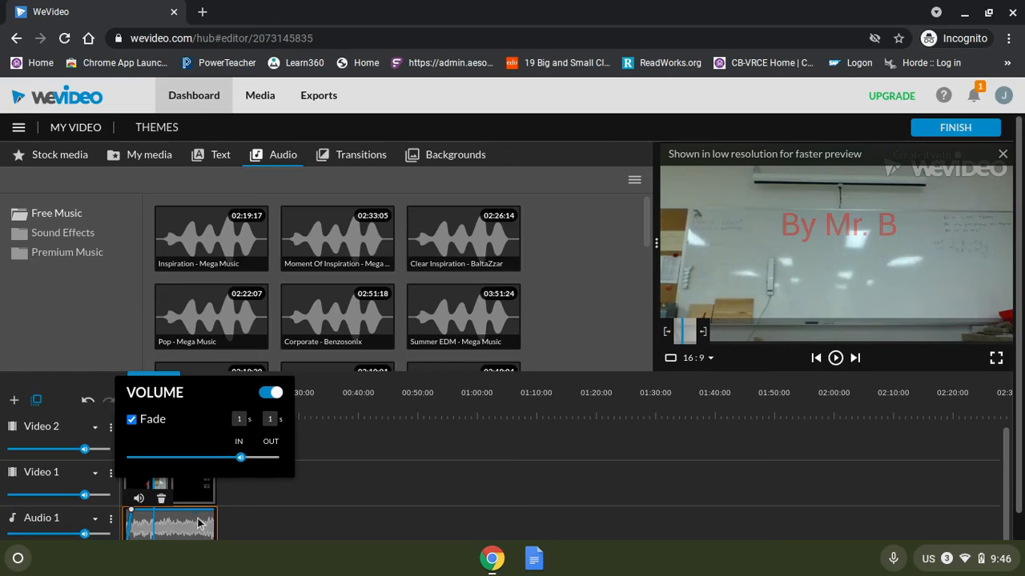
pyautogui.click(349, 474)
# Add volume points near the music's end and pull the last one down to zero to fade it out.
pyautogui.scroll(-1, 762, 510)
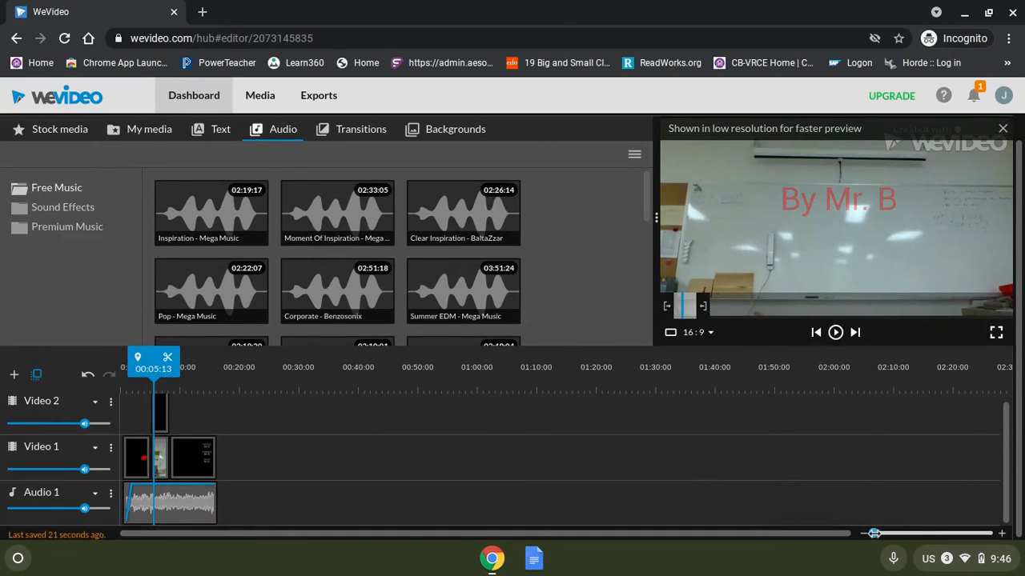
pyautogui.moveTo(874, 533); pyautogui.dragTo(880, 533)
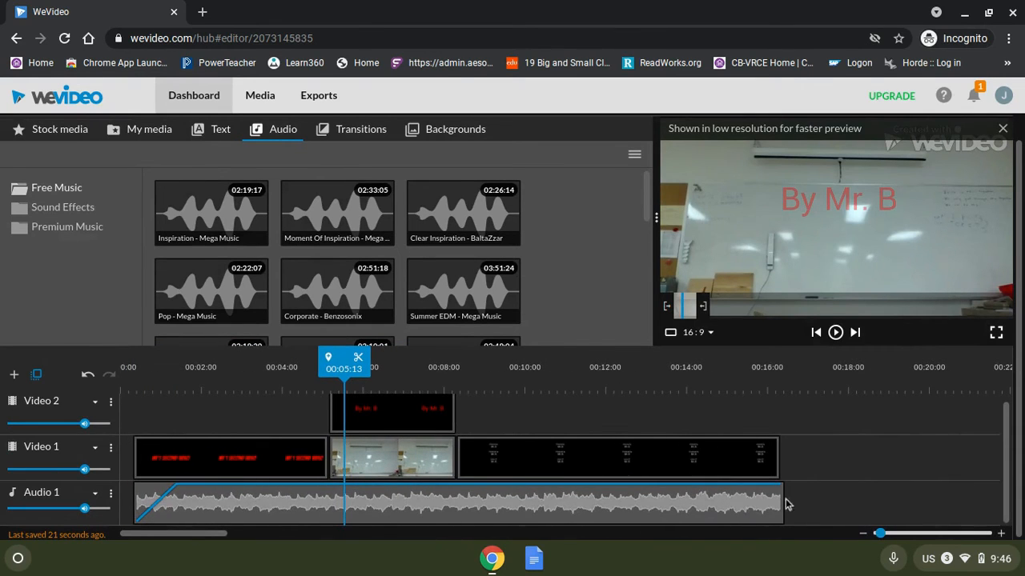
pyautogui.click(750, 491)
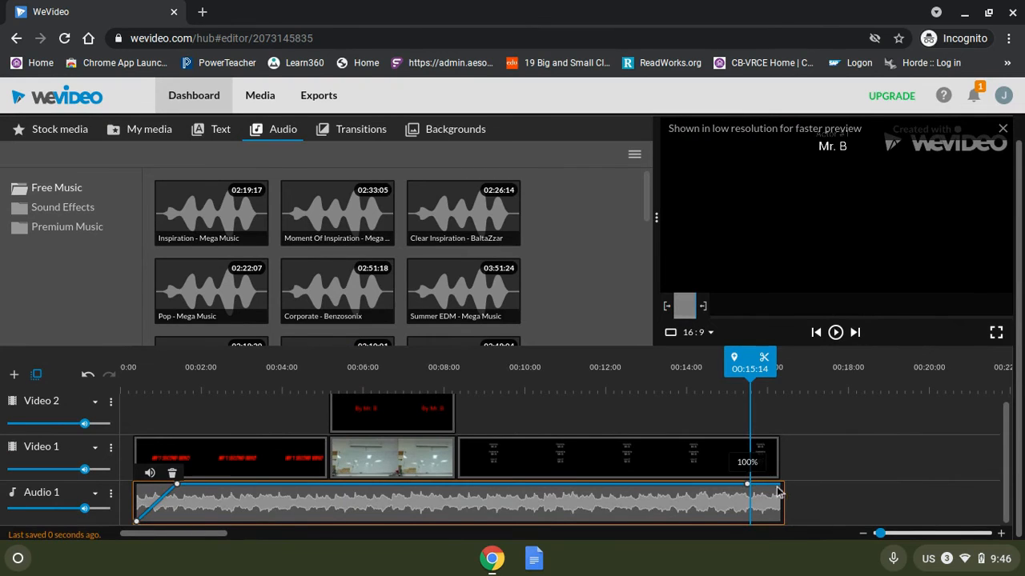
pyautogui.click(774, 485)
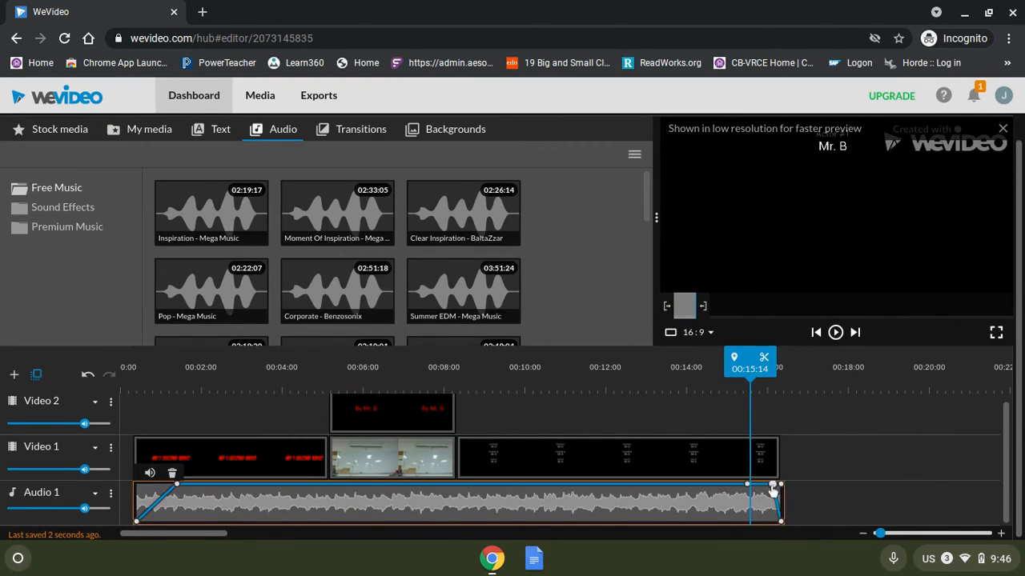
pyautogui.moveTo(773, 486); pyautogui.dragTo(754, 486)
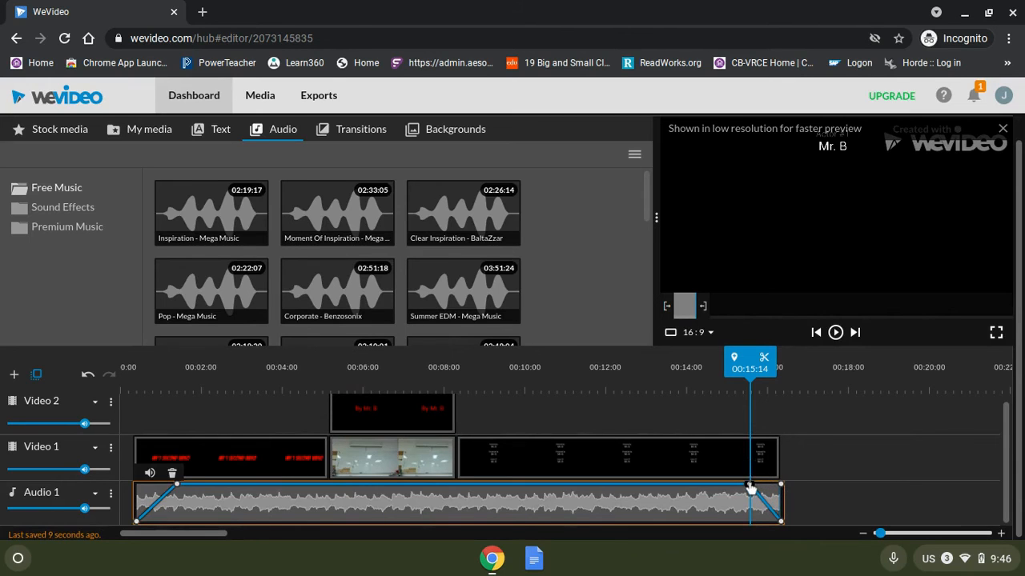
pyautogui.moveTo(780, 486); pyautogui.dragTo(782, 524)
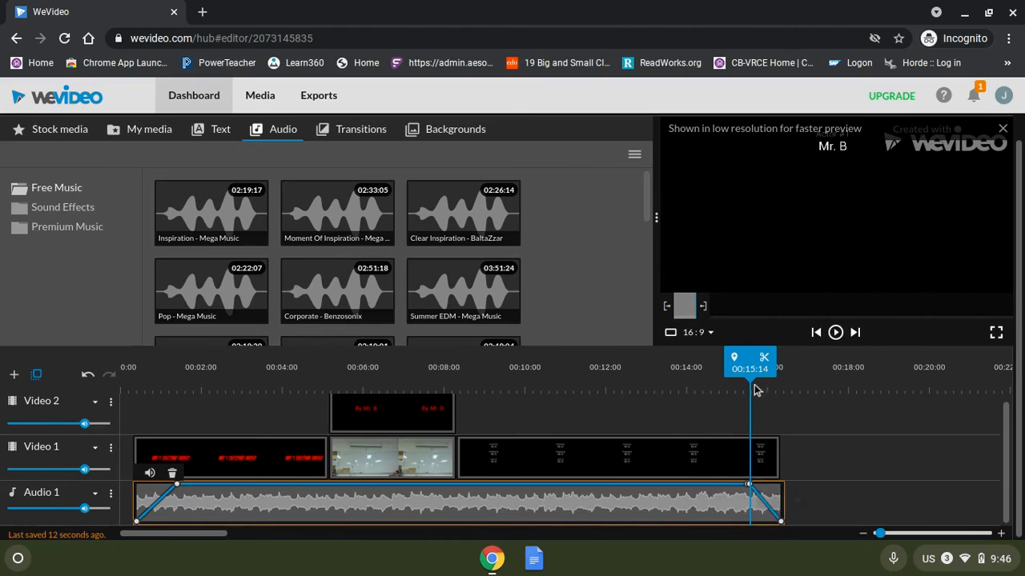
# Lower the Audio 1 track volume and play the project from the start.
pyautogui.moveTo(752, 382); pyautogui.dragTo(131, 356)
pyautogui.click(144, 476)
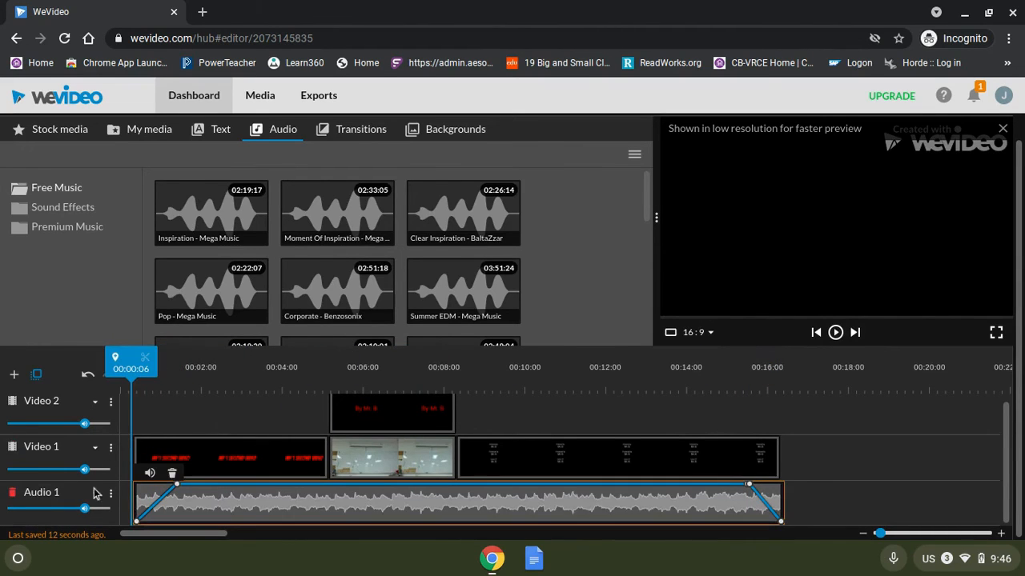
pyautogui.moveTo(85, 512); pyautogui.dragTo(59, 510)
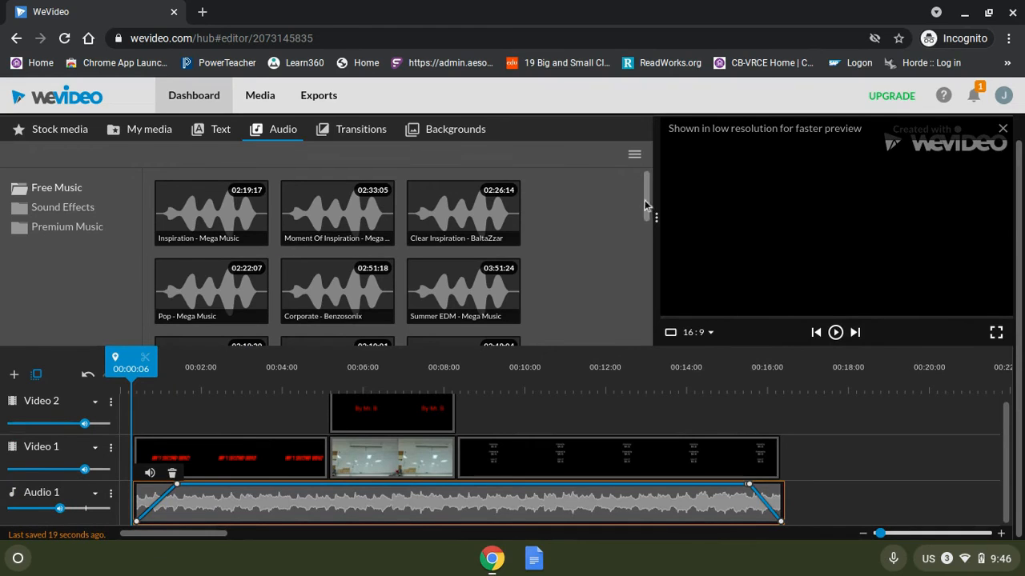
pyautogui.click(834, 331)
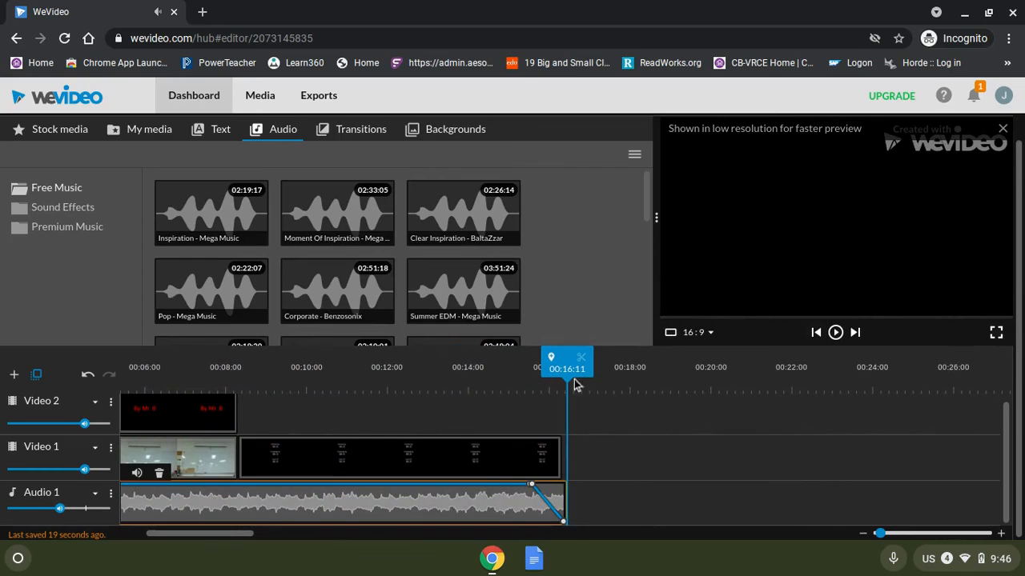
# Select all clips and shift them left so the project begins at 00:00.
pyautogui.moveTo(568, 387); pyautogui.dragTo(46, 406)
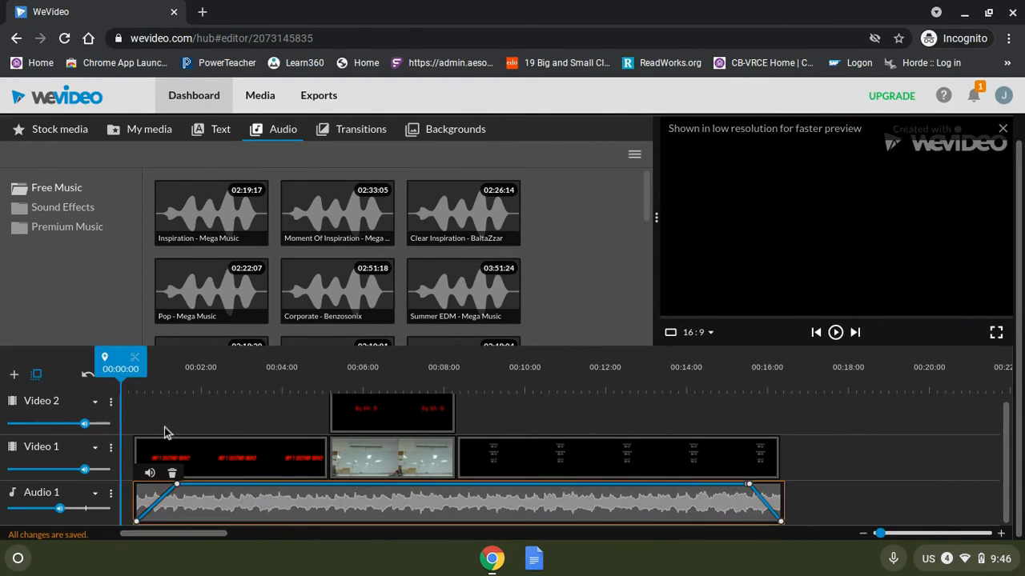
pyautogui.click(196, 416)
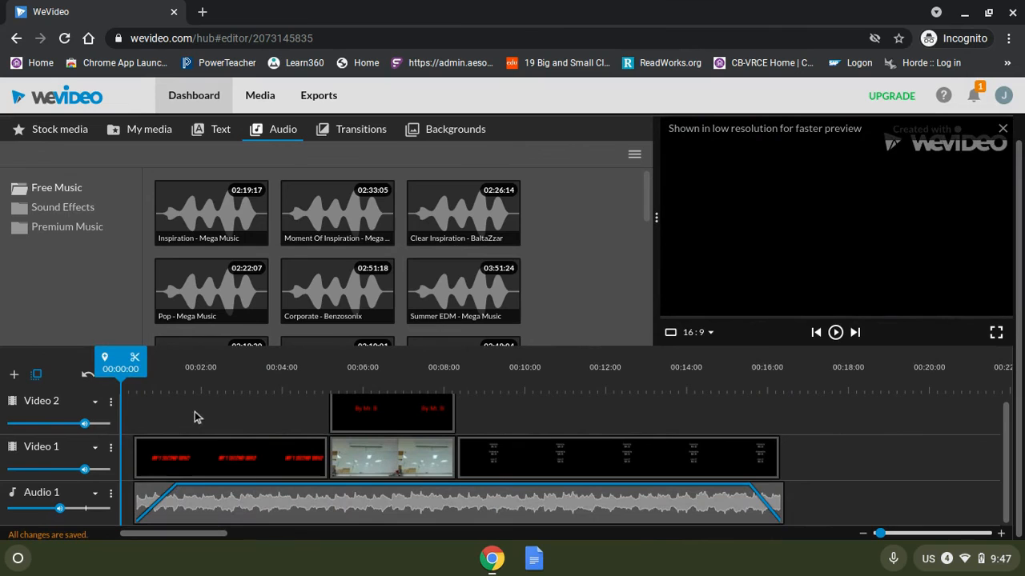
pyautogui.hotkey('ctrl', 'a')
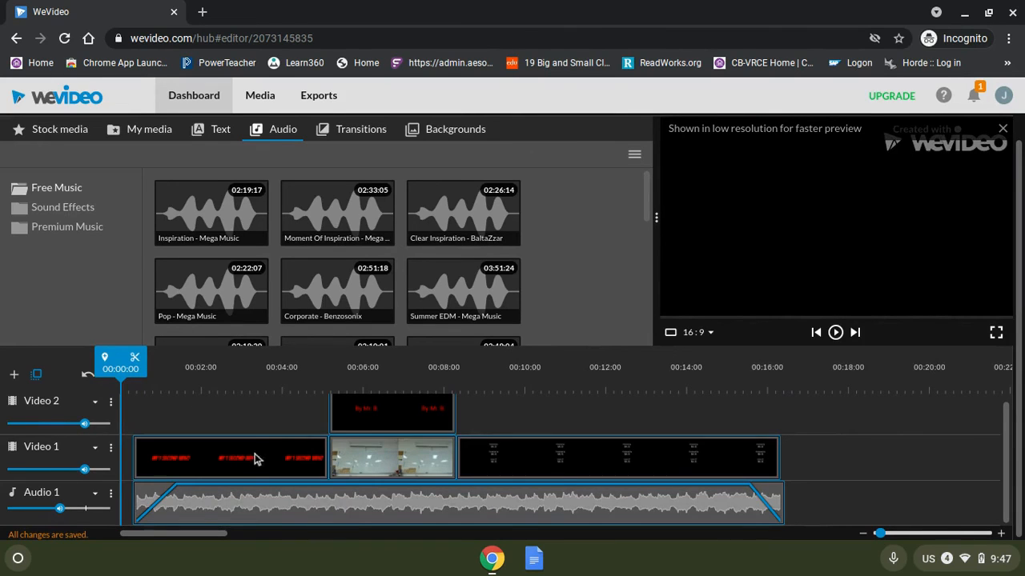
pyautogui.moveTo(279, 462); pyautogui.dragTo(228, 457)
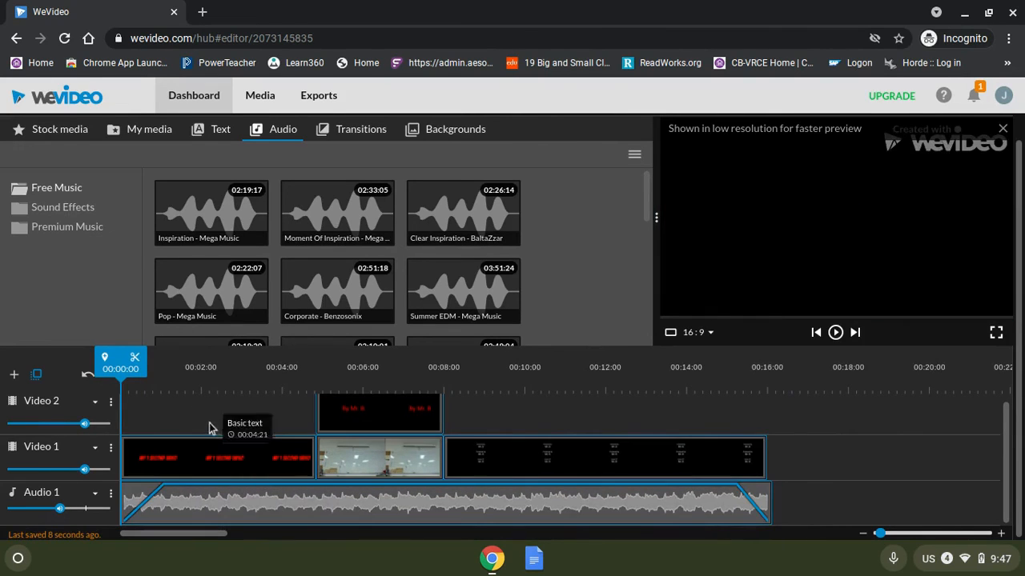
# Insert a 3d-flip vertical transition between the title card and the camera clip.
pyautogui.click(209, 428)
pyautogui.doubleClick(206, 461)
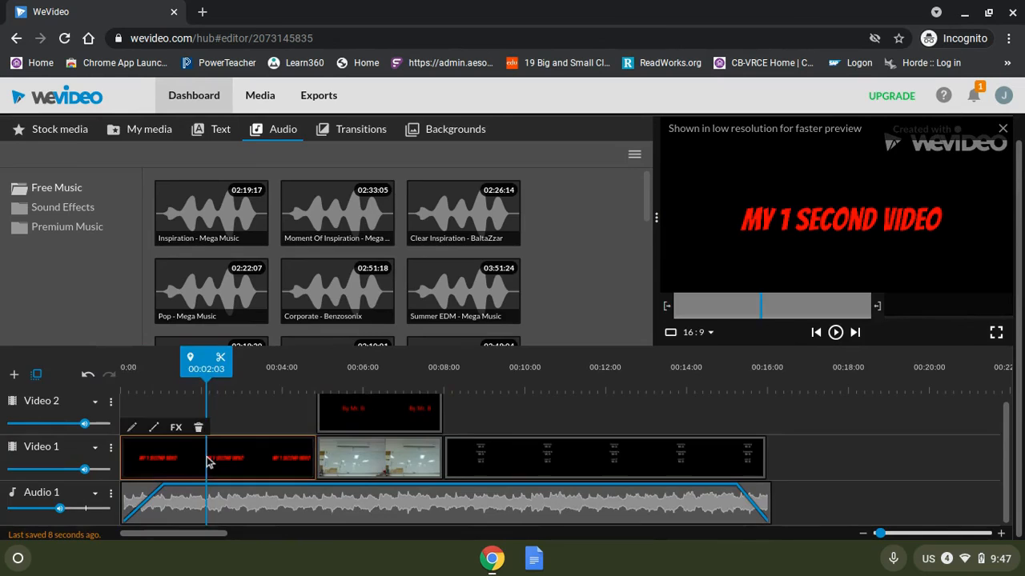
pyautogui.click(18, 358)
pyautogui.click(384, 509)
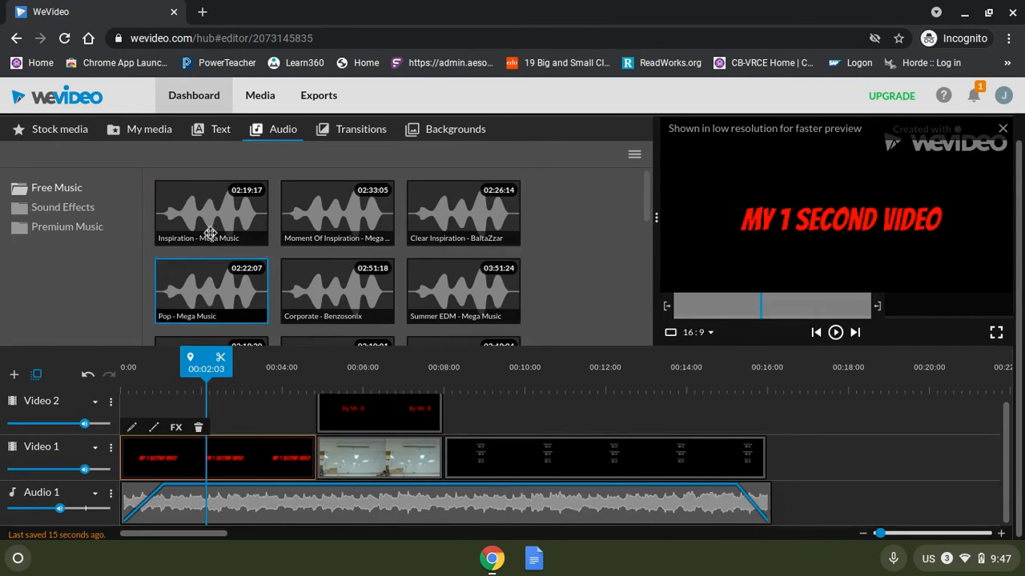
pyautogui.click(351, 129)
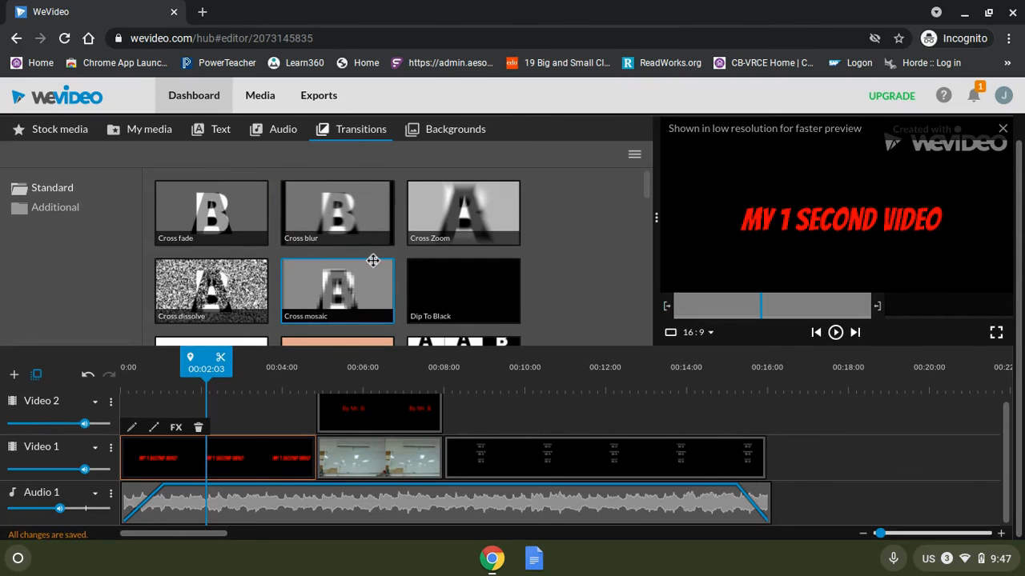
pyautogui.scroll(-3, 373, 259)
pyautogui.scroll(-4, 373, 260)
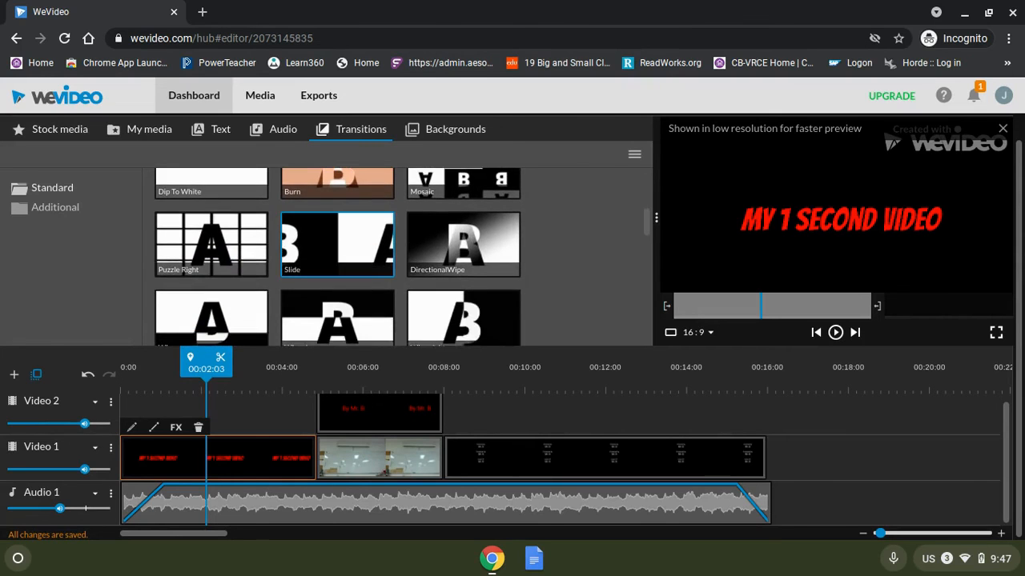
pyautogui.scroll(-6, 337, 240)
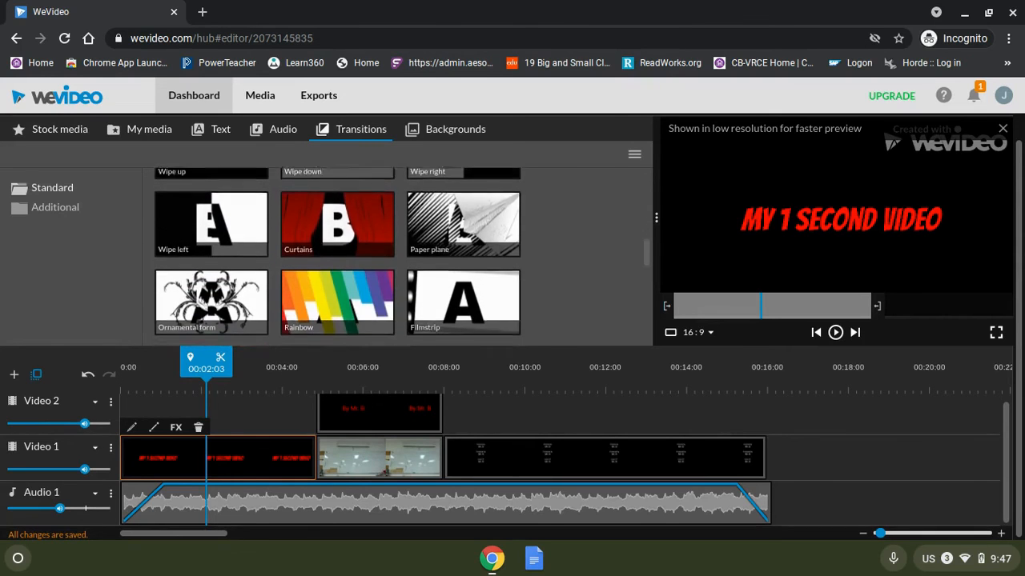
pyautogui.scroll(-2, 359, 258)
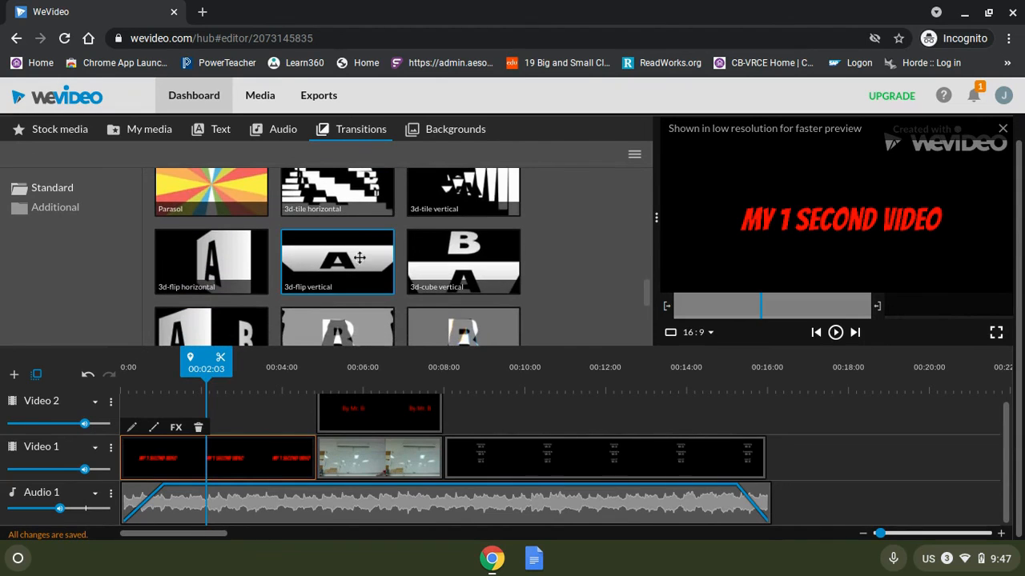
pyautogui.moveTo(349, 256); pyautogui.dragTo(320, 446)
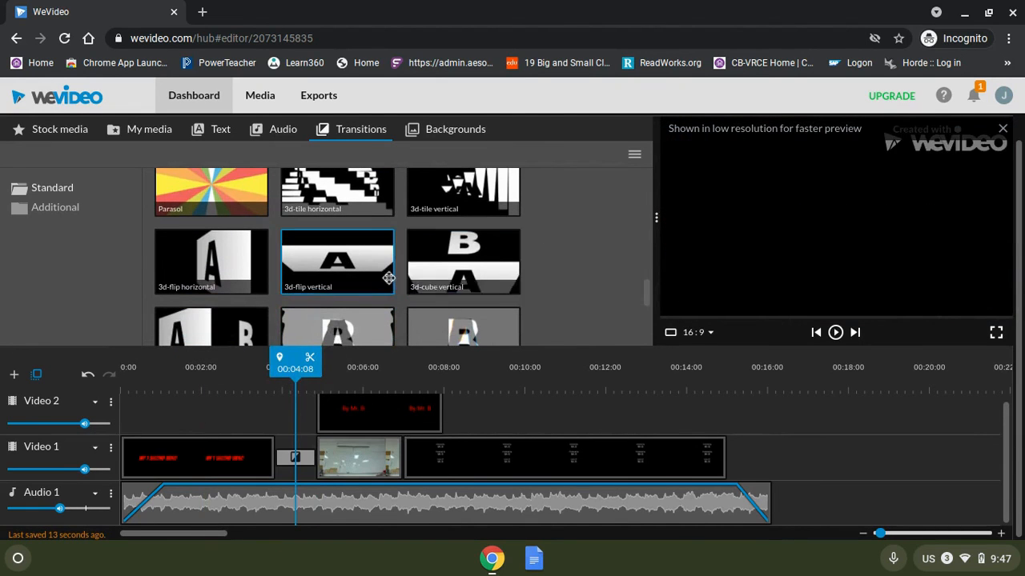
# Insert a 3d-cube vertical transition before the end credits and play the project from the start.
pyautogui.moveTo(469, 267); pyautogui.dragTo(414, 445)
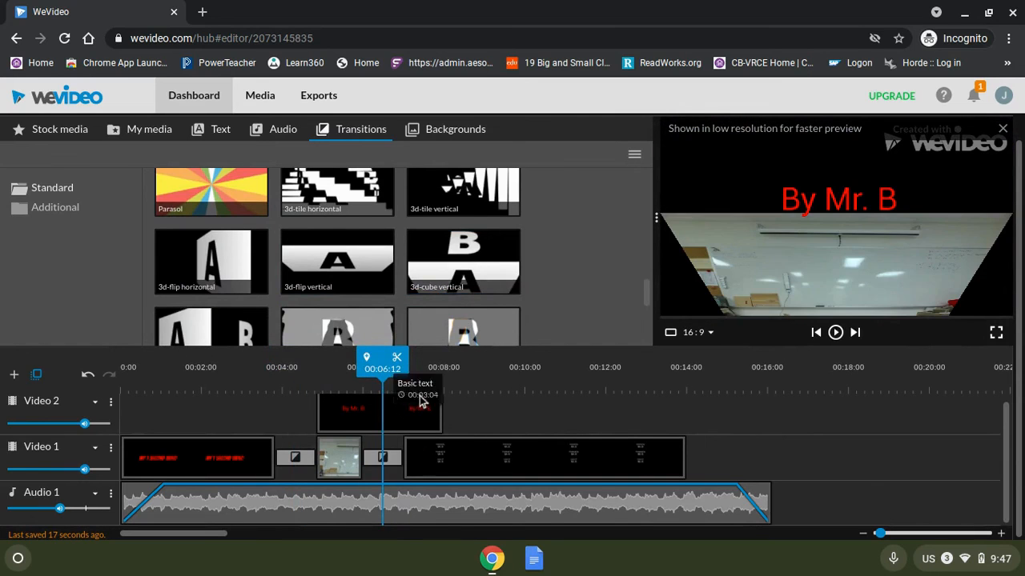
pyautogui.moveTo(384, 370); pyautogui.dragTo(120, 393)
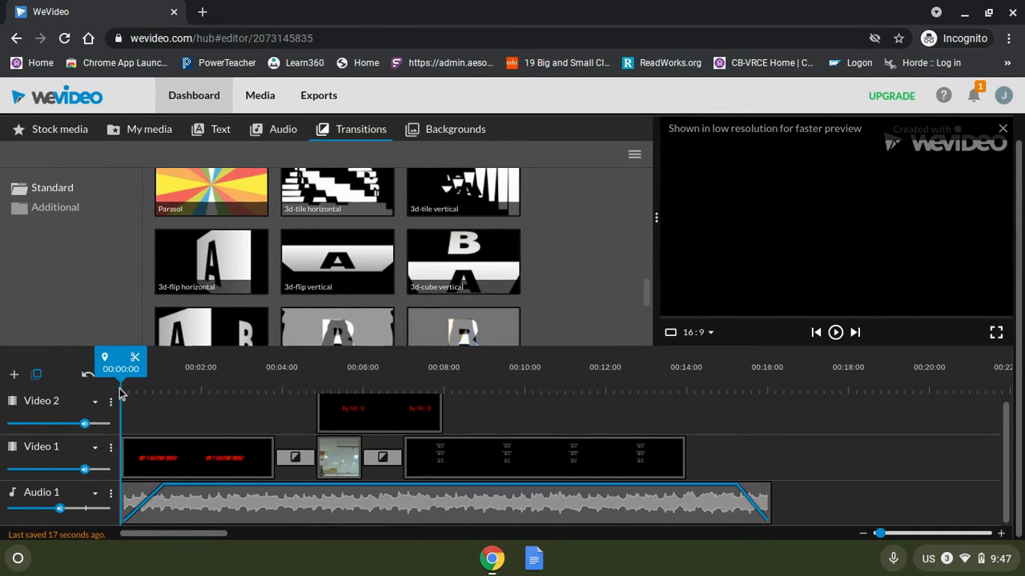
pyautogui.click(836, 333)
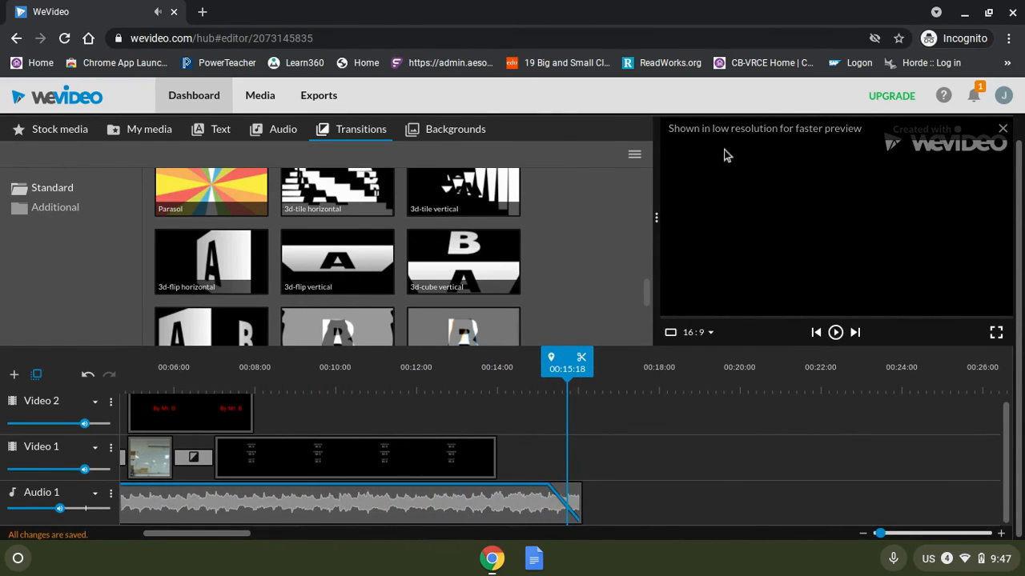
# Start finishing the project and set the export title to My 1 Second Video.
pyautogui.scroll(1, 807, 165)
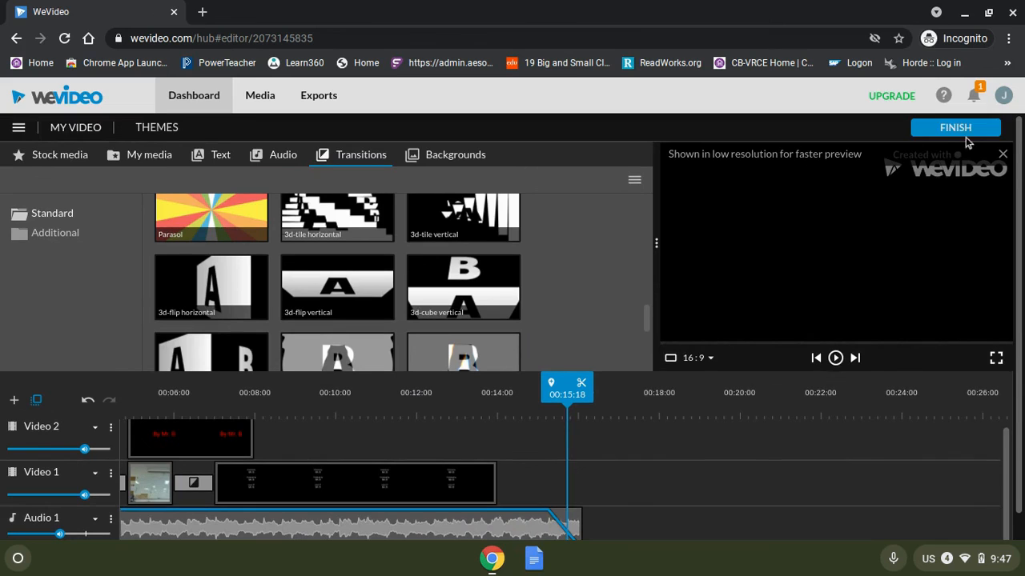
pyautogui.click(940, 131)
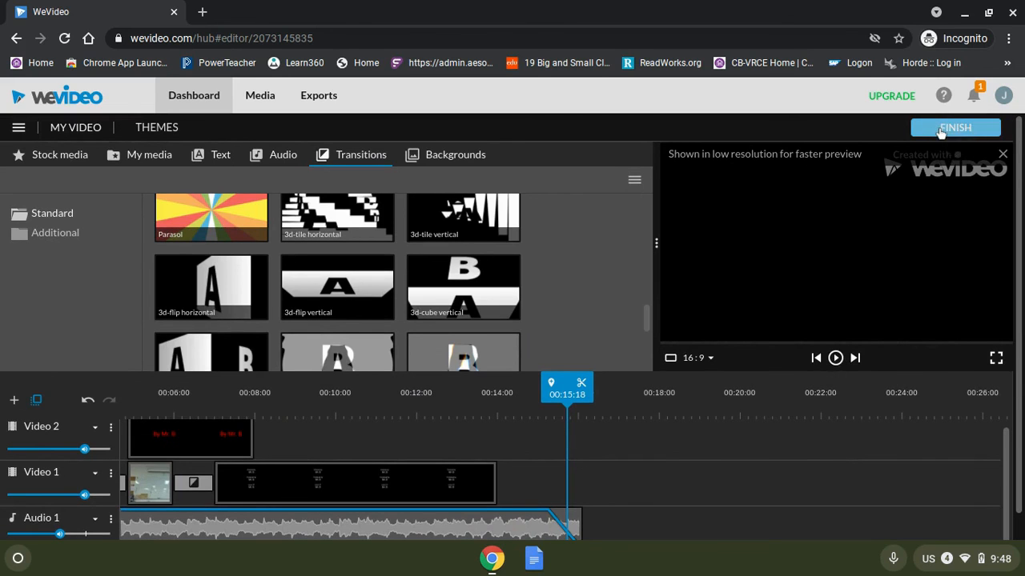
pyautogui.click(448, 333)
pyautogui.moveTo(419, 332); pyautogui.dragTo(353, 334)
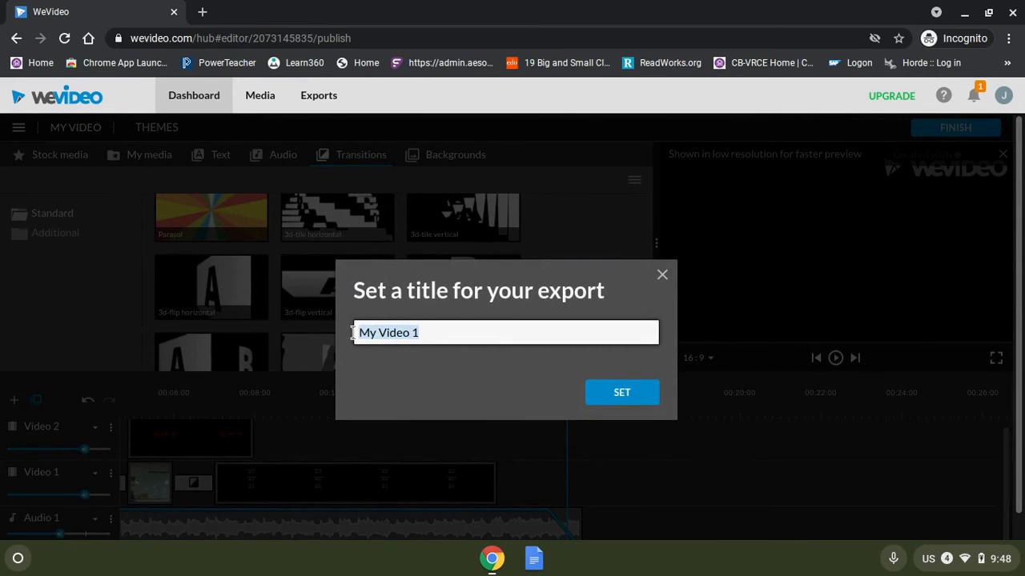
pyautogui.write('My')
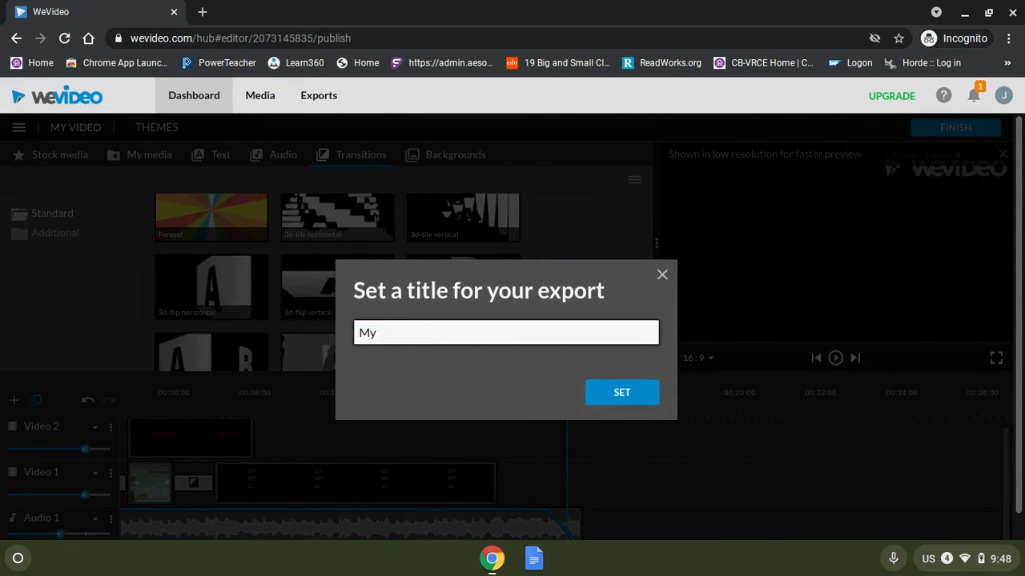
pyautogui.write(' 1 Second Video')
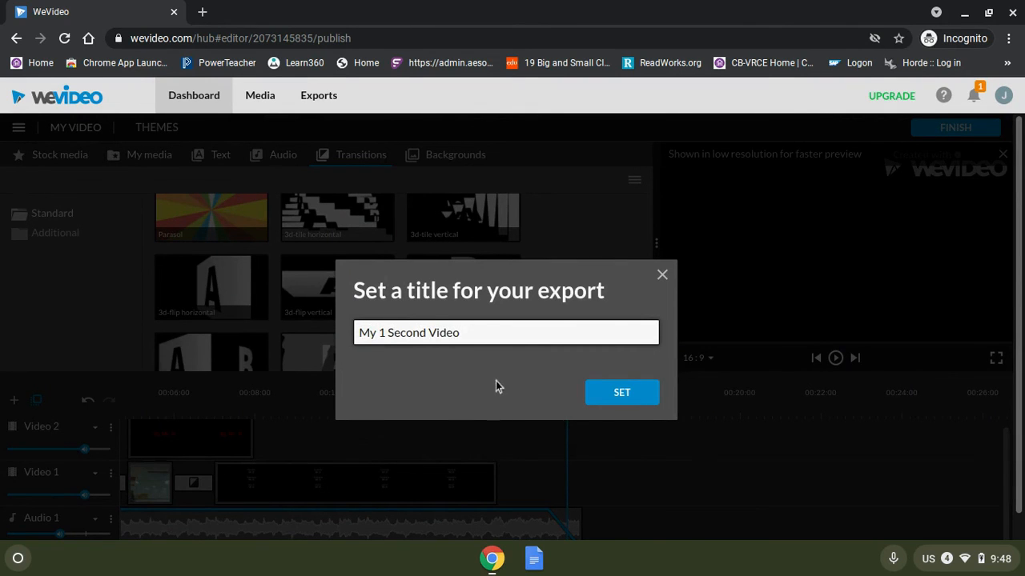
pyautogui.click(646, 399)
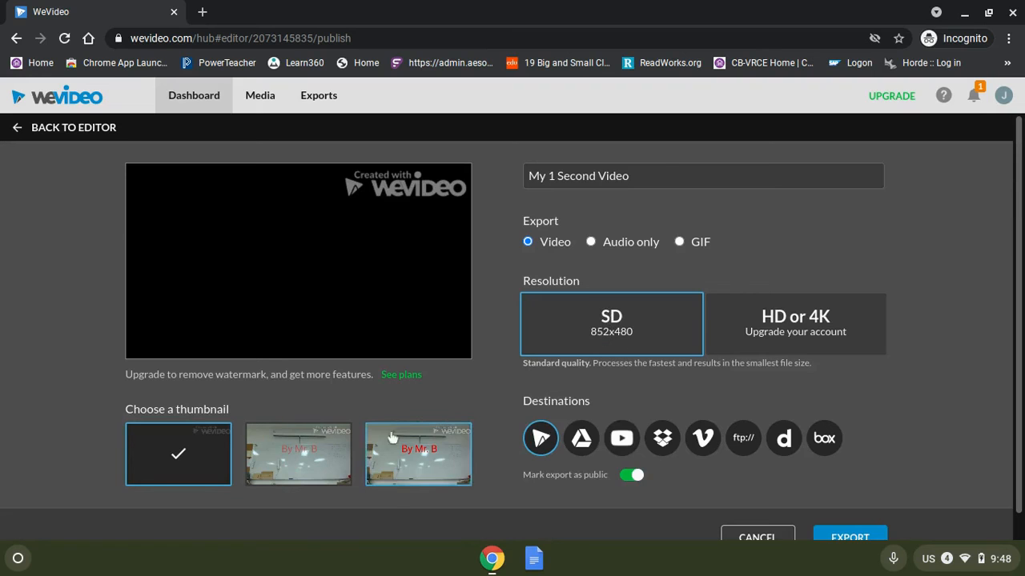
# Choose the second thumbnail and export the video at SD resolution.
pyautogui.click(311, 474)
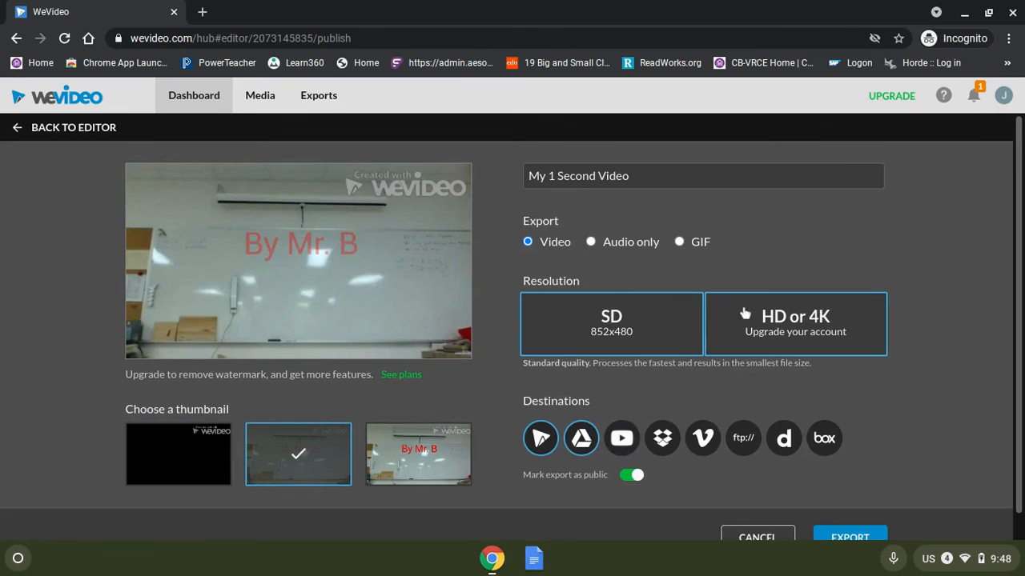
pyautogui.click(837, 541)
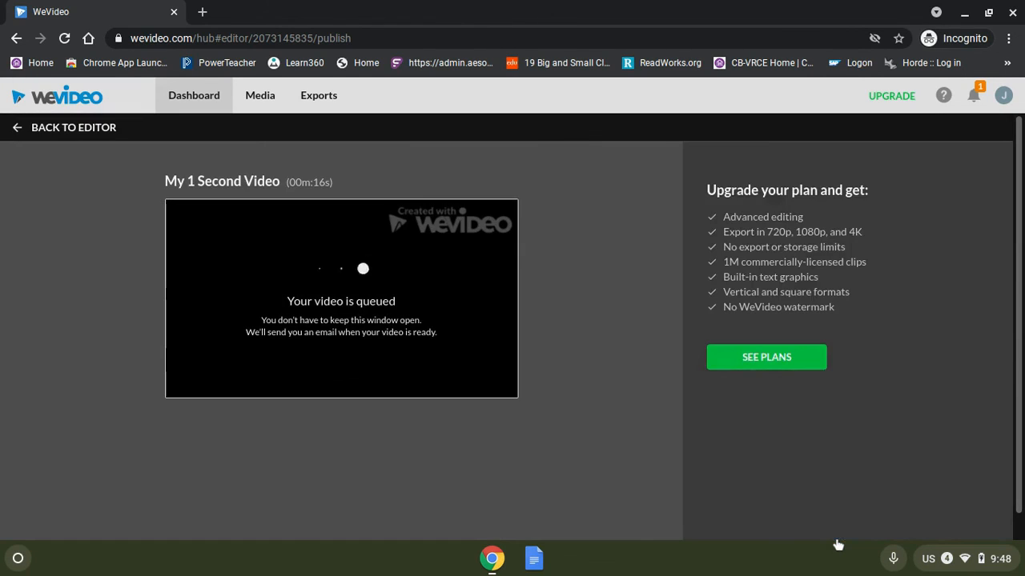